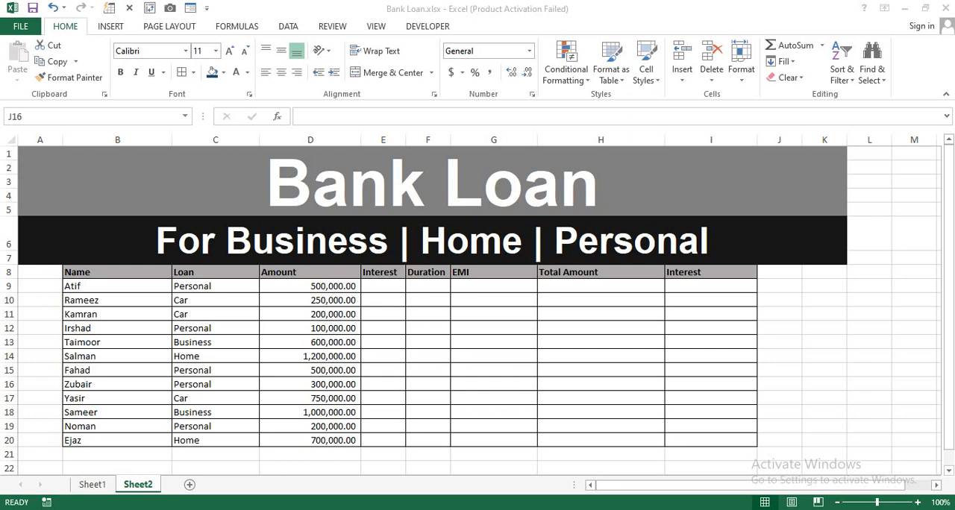
Examine the borrower names, loan types and loan amounts in rows 9 to 20 of the table
{"action": "left_click", "coordinate": [128, 287]}
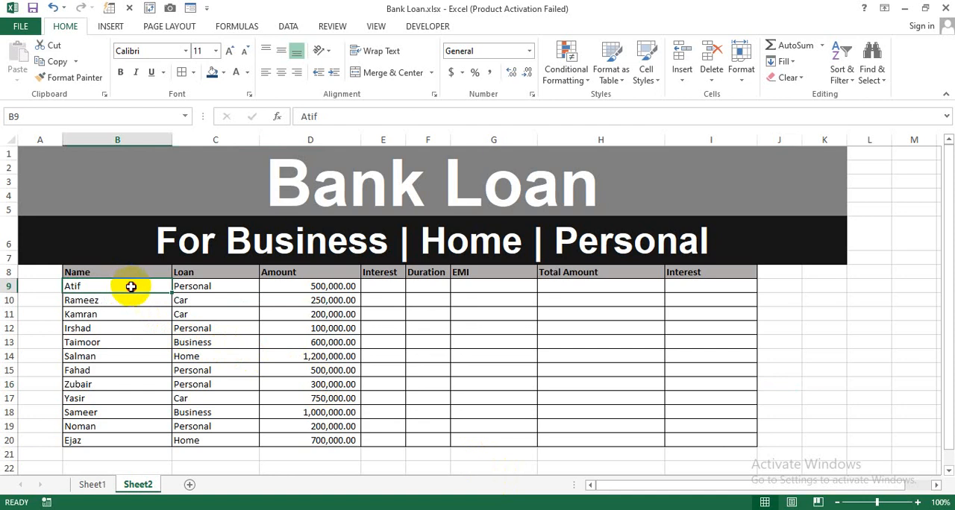
{"action": "left_click_drag", "start_coordinate": [130, 287], "coordinate": [100, 426]}
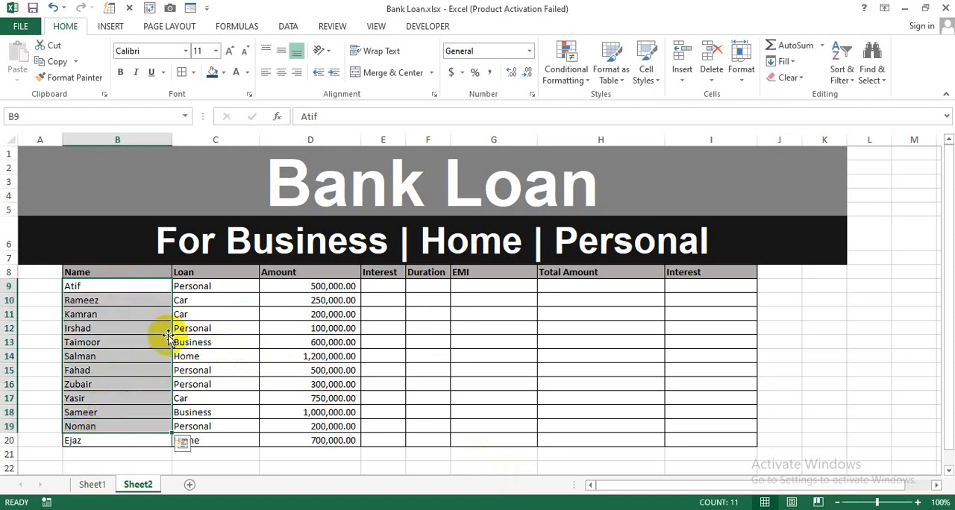
{"action": "left_click", "coordinate": [208, 290]}
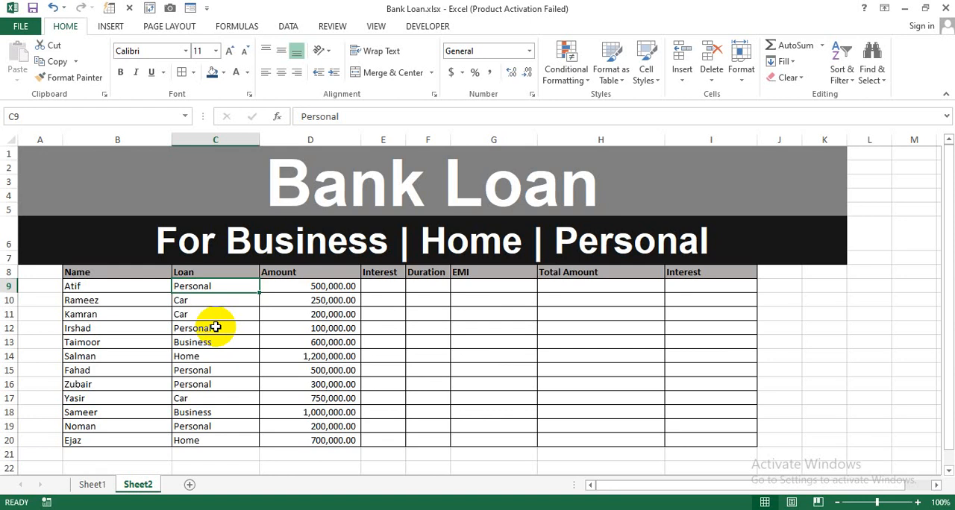
{"action": "left_click", "coordinate": [309, 290]}
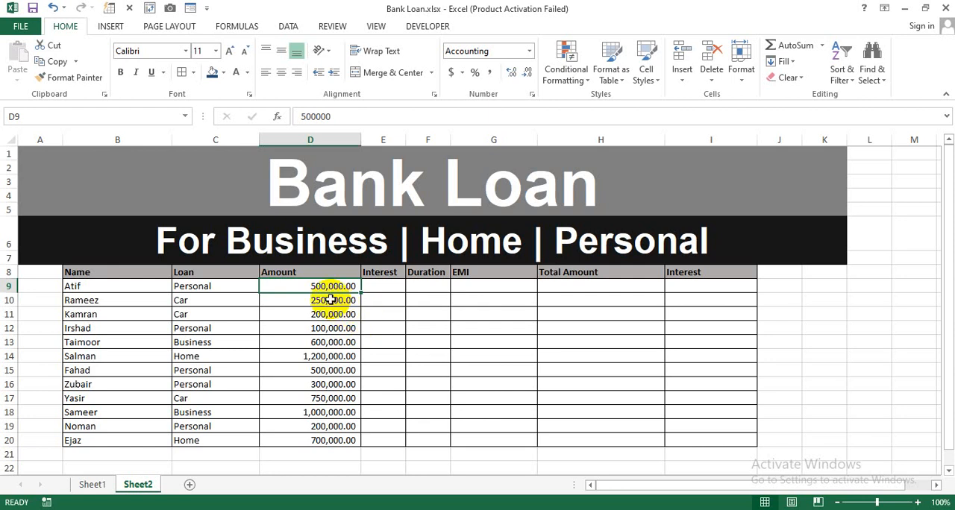
{"action": "left_click_drag", "start_coordinate": [318, 290], "coordinate": [315, 435]}
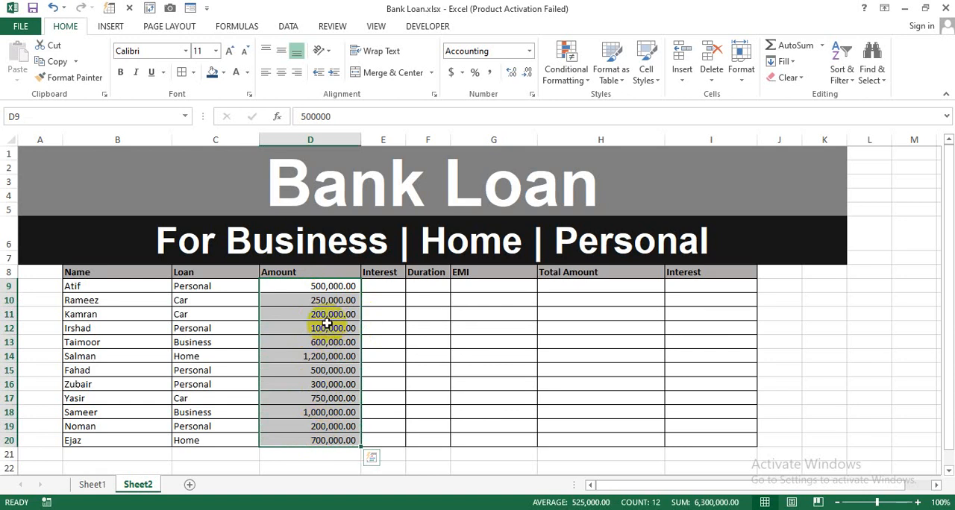
{"action": "left_click", "coordinate": [315, 287]}
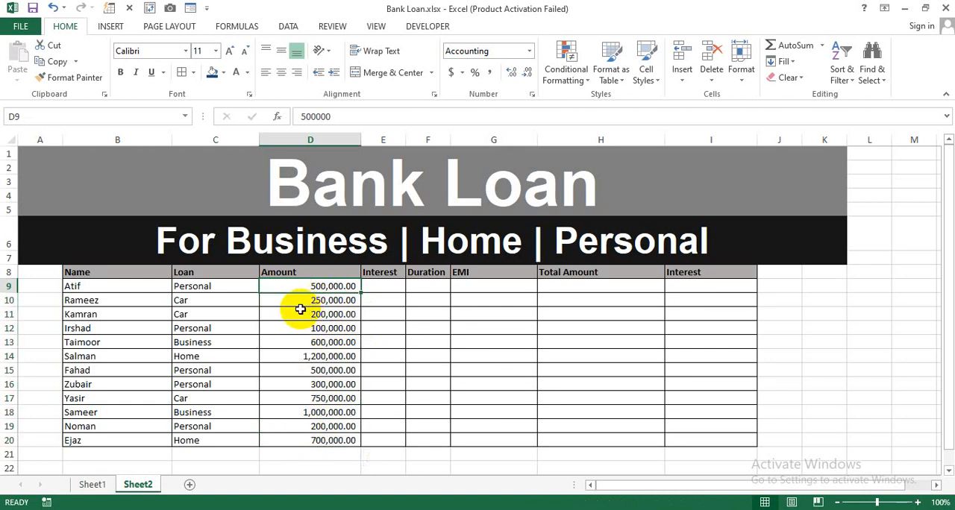
{"action": "left_click", "coordinate": [304, 302]}
{"action": "left_click", "coordinate": [299, 320]}
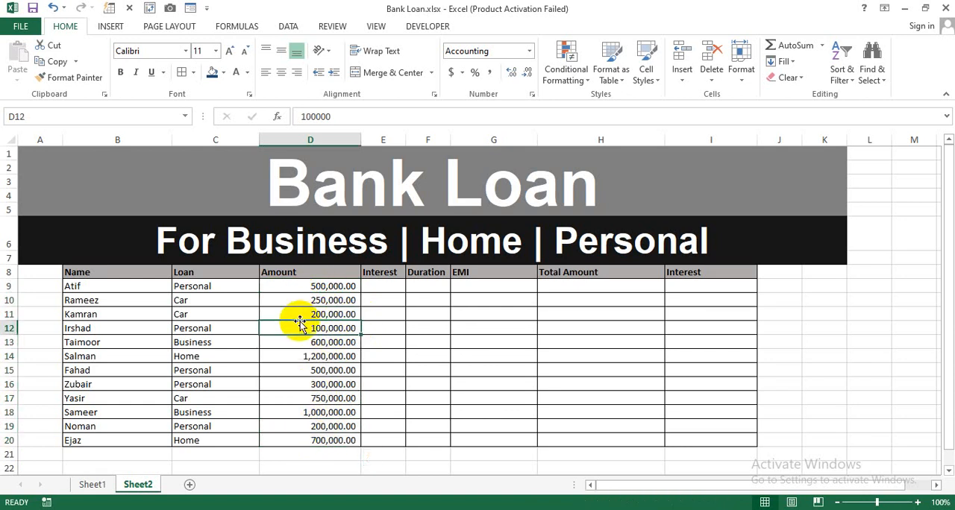
{"action": "left_click", "coordinate": [298, 331]}
{"action": "left_click", "coordinate": [300, 344]}
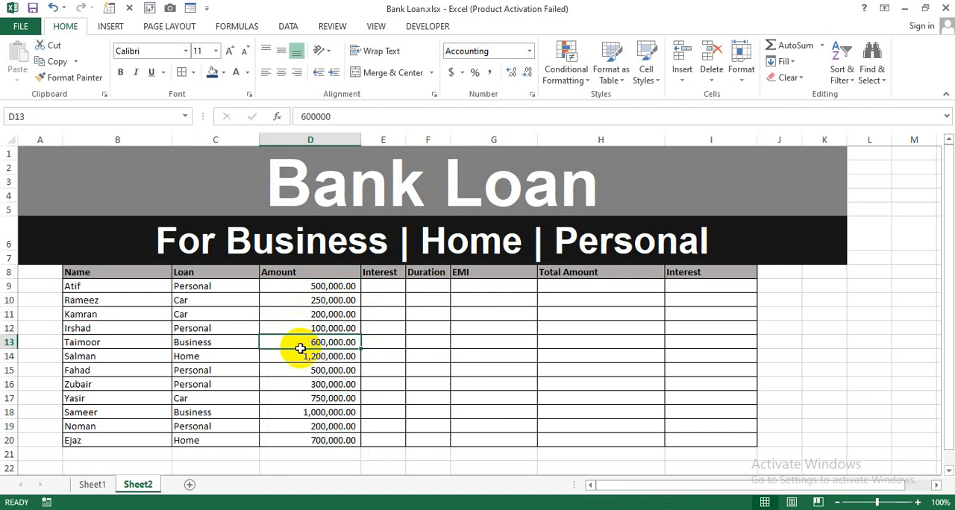
{"action": "left_click", "coordinate": [301, 356]}
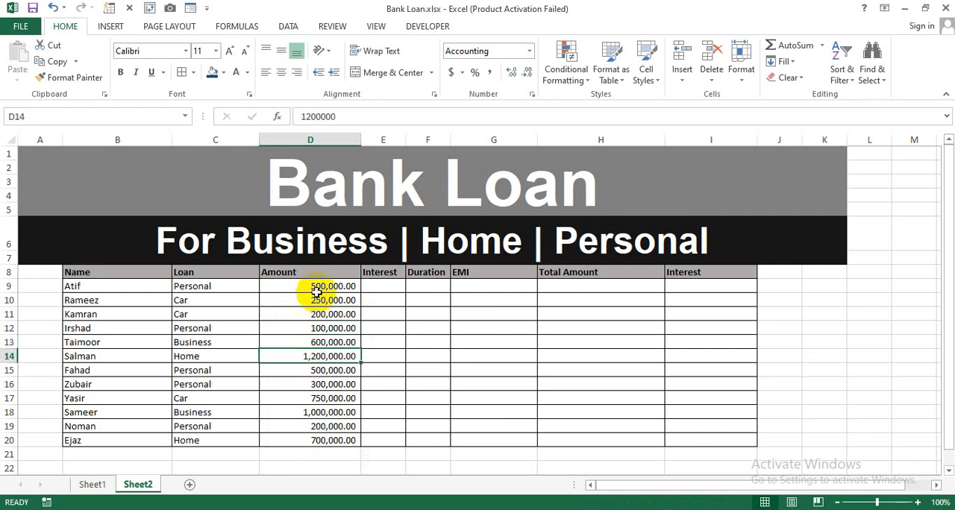
{"action": "left_click_drag", "start_coordinate": [317, 288], "coordinate": [309, 435]}
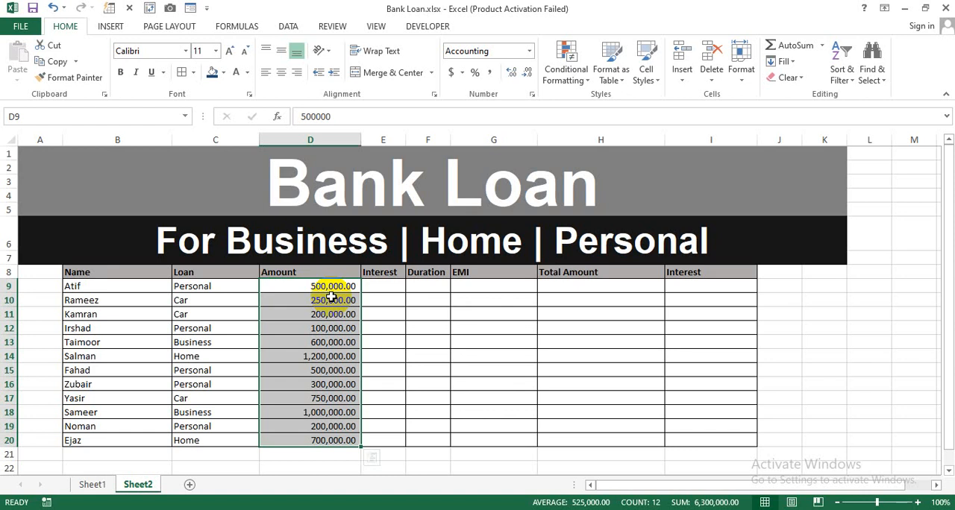
Fill the interest rates in E9:E14 with 5%, 8%, 10%, 6%, 5% and 6%
{"action": "left_click", "coordinate": [377, 286]}
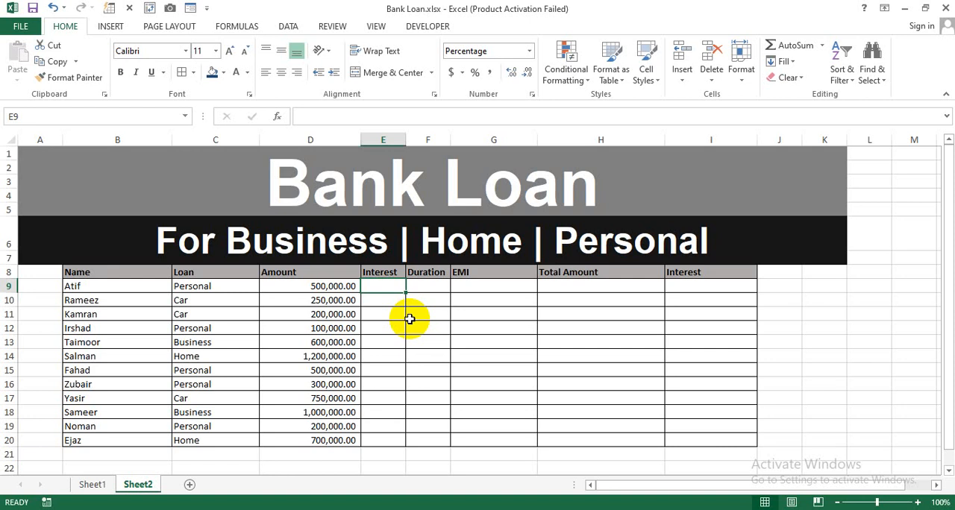
{"action": "type", "text": "5%"}
{"action": "key", "text": "Return"}
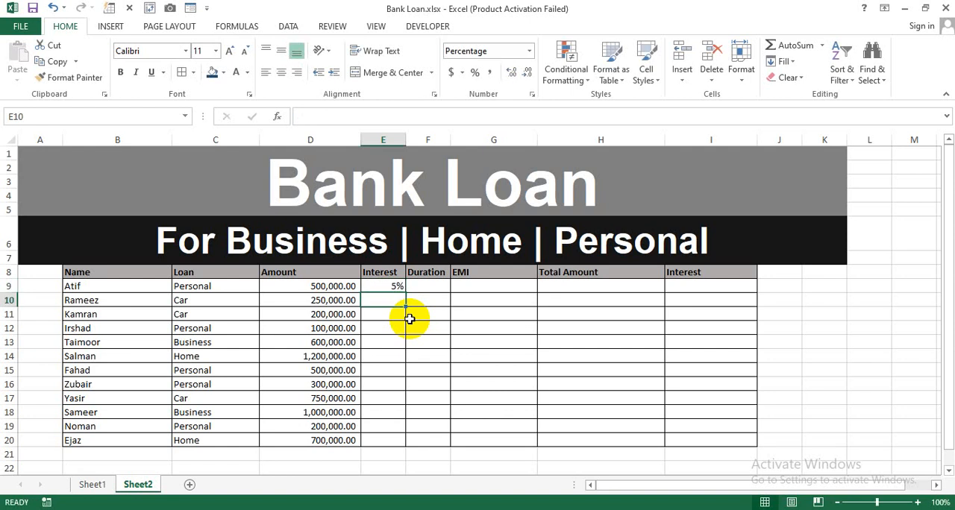
{"action": "type", "text": "8%"}
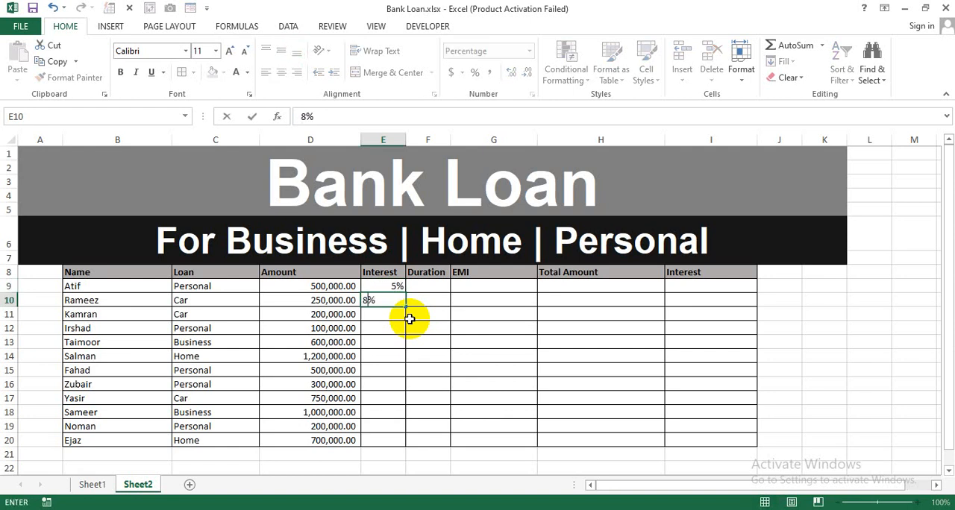
{"action": "key", "text": "Return"}
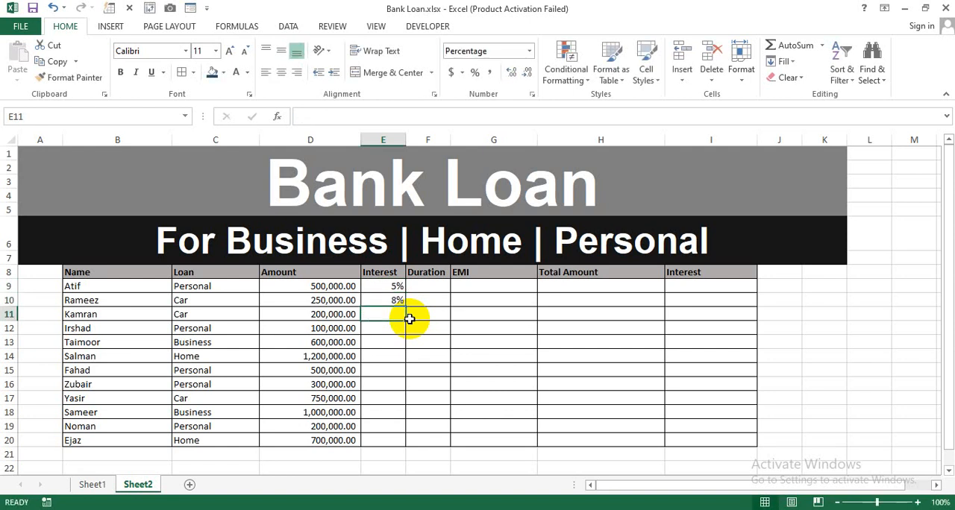
{"action": "type", "text": "10%"}
{"action": "key", "text": "Return"}
{"action": "type", "text": "6%"}
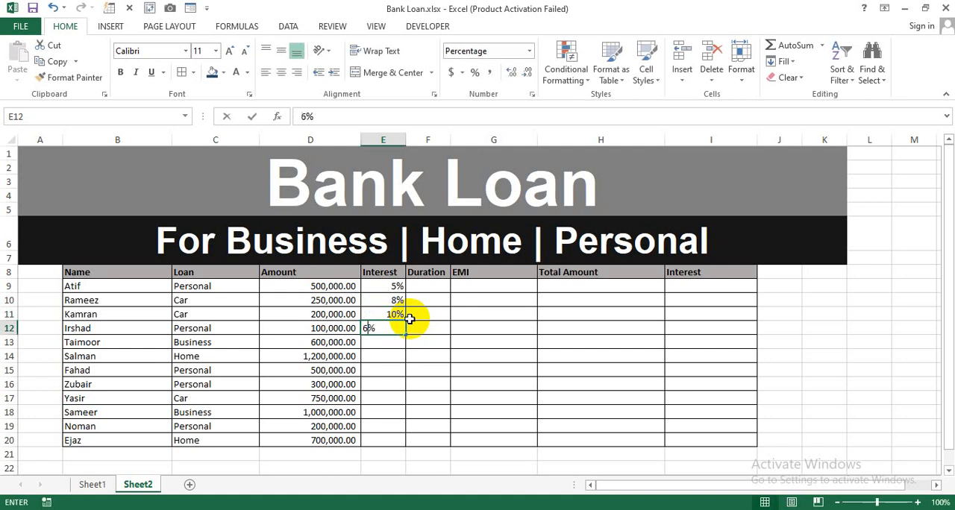
{"action": "key", "text": "Return"}
{"action": "type", "text": "5%"}
{"action": "key", "text": "Return"}
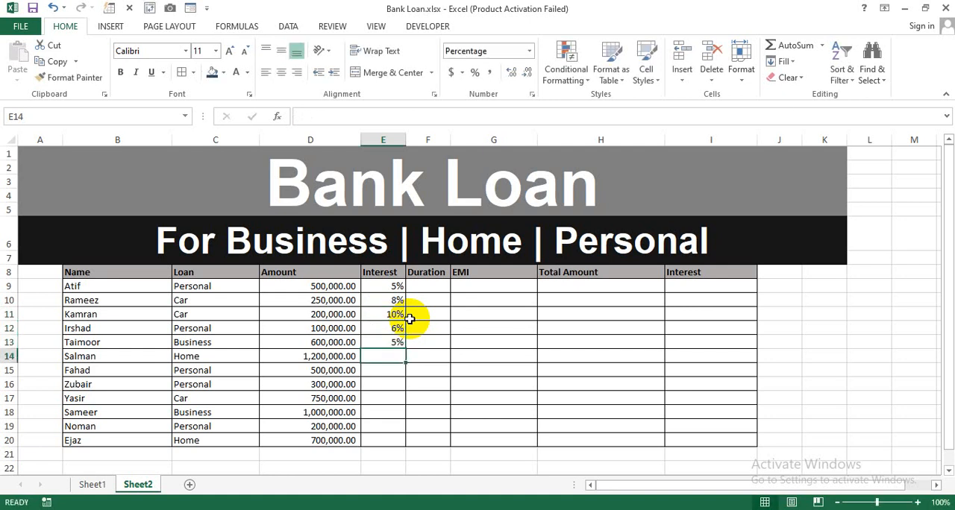
{"action": "type", "text": "6%"}
{"action": "key", "text": "Return"}
Fill the remaining interest rates in E15:E20 with 5%, 8%, 12%, 7%, 5% and 6%
{"action": "type", "text": "5%"}
{"action": "key", "text": "Return"}
{"action": "type", "text": "8%"}
{"action": "key", "text": "Return"}
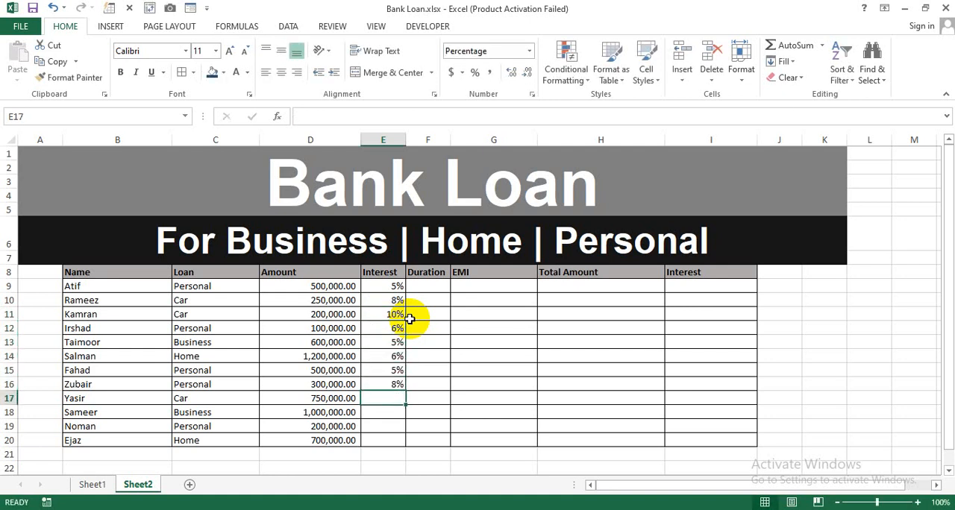
{"action": "type", "text": "12%"}
{"action": "key", "text": "Return"}
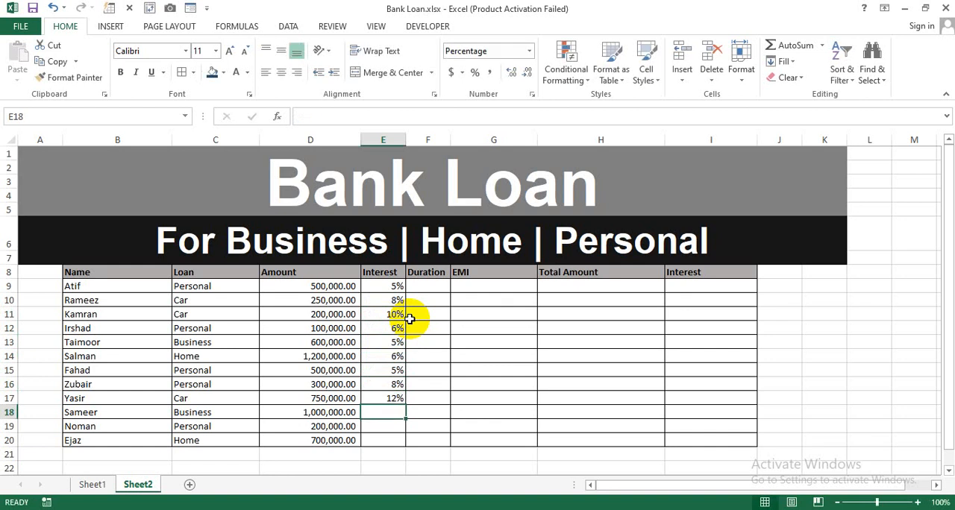
{"action": "type", "text": "7%"}
{"action": "key", "text": "Return"}
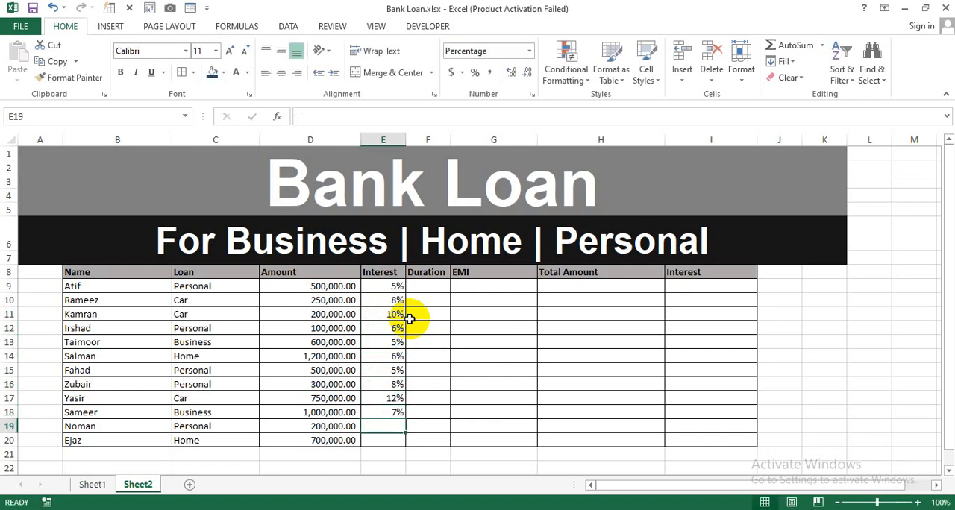
{"action": "type", "text": "5%"}
{"action": "key", "text": "Return"}
{"action": "type", "text": "6%"}
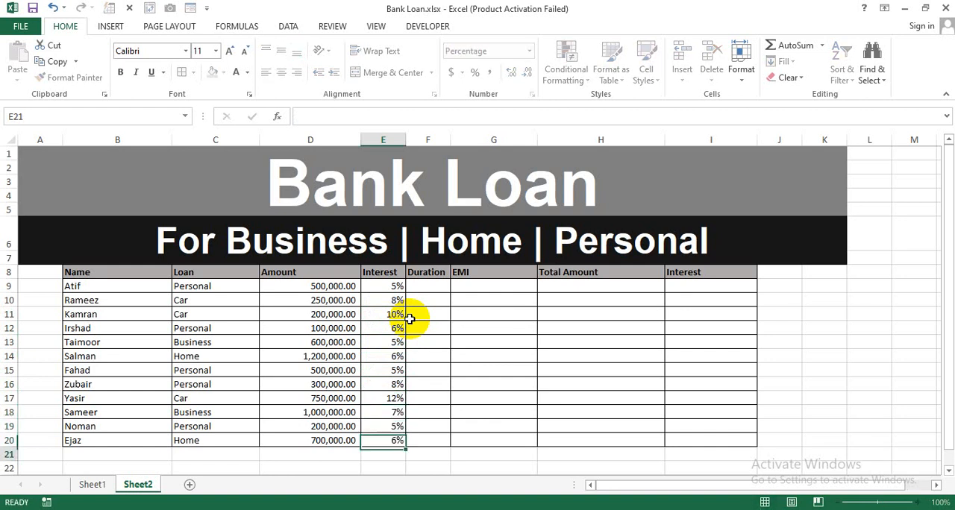
{"action": "key", "text": "Return"}
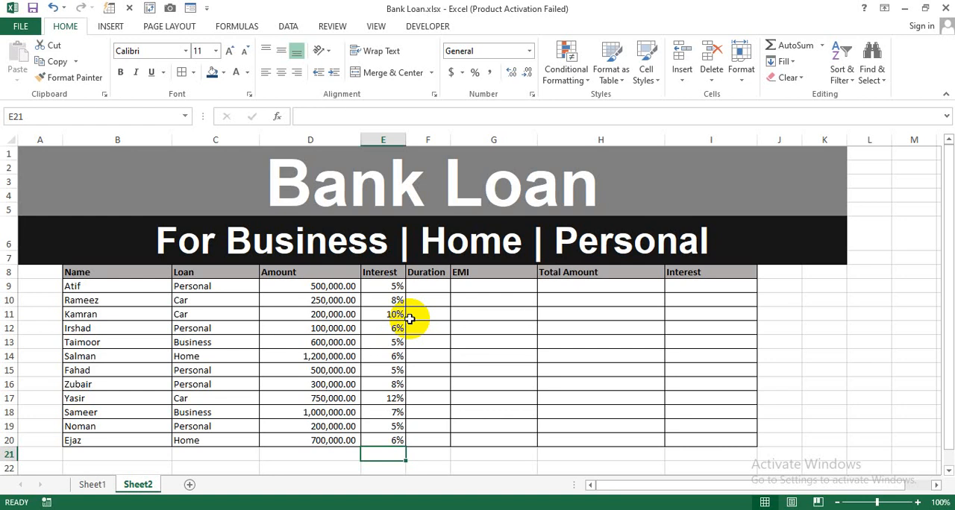
{"action": "left_click_drag", "start_coordinate": [392, 286], "coordinate": [388, 373]}
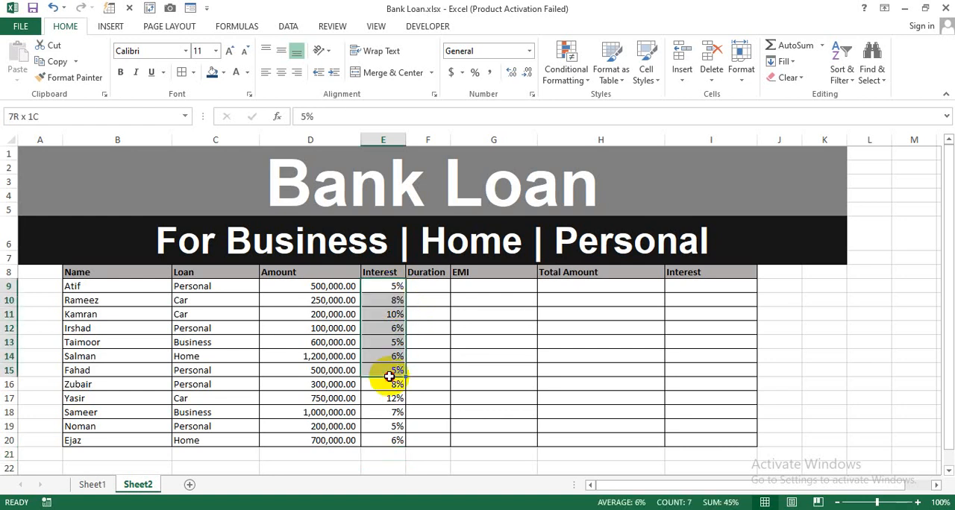
Fill the loan durations in F9:F14 with 2, 5, 3, 4, 2 and 8
{"action": "left_click", "coordinate": [426, 288]}
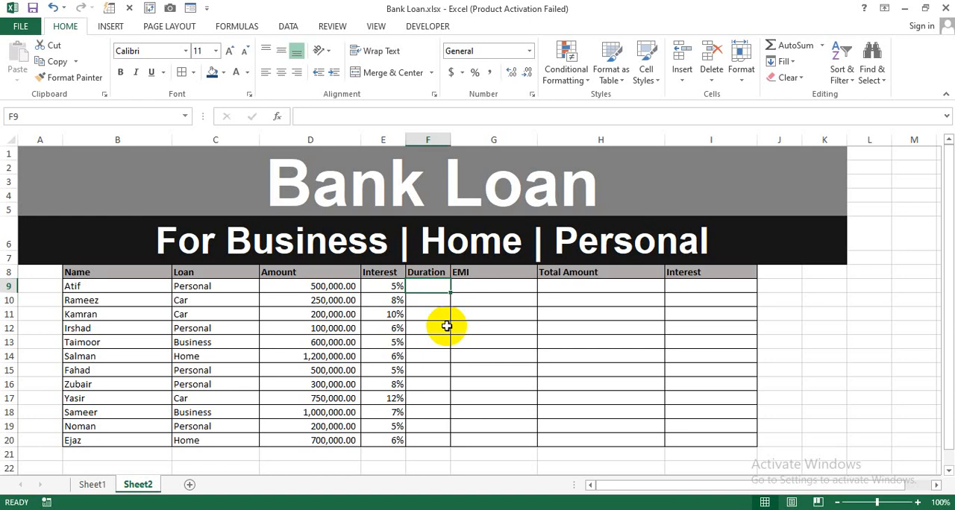
{"action": "type", "text": "2"}
{"action": "key", "text": "Return"}
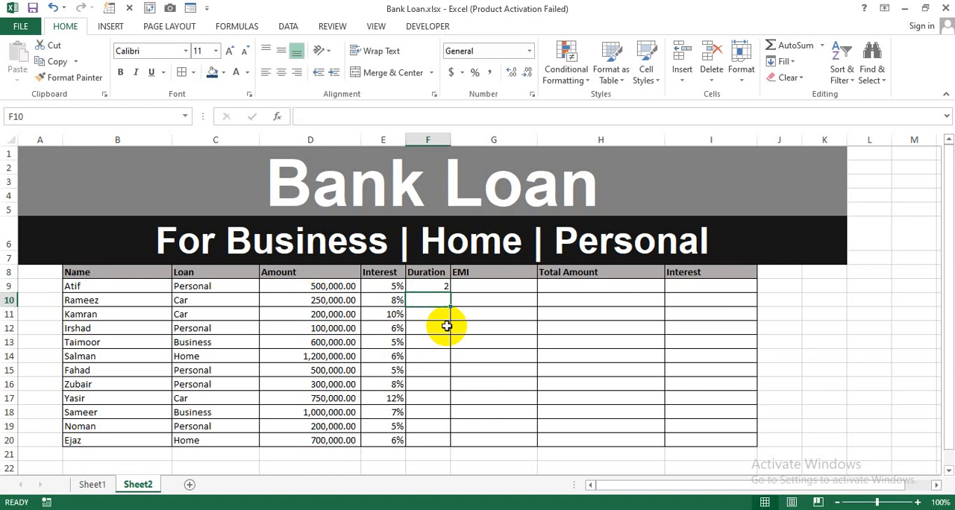
{"action": "type", "text": "5"}
{"action": "key", "text": "Return"}
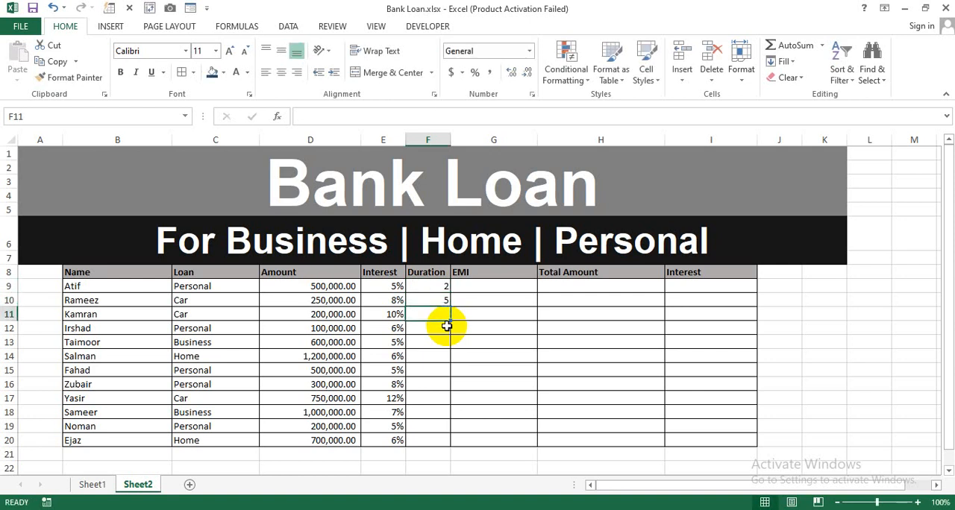
{"action": "type", "text": "3"}
{"action": "key", "text": "Return"}
{"action": "key", "text": "Return"}
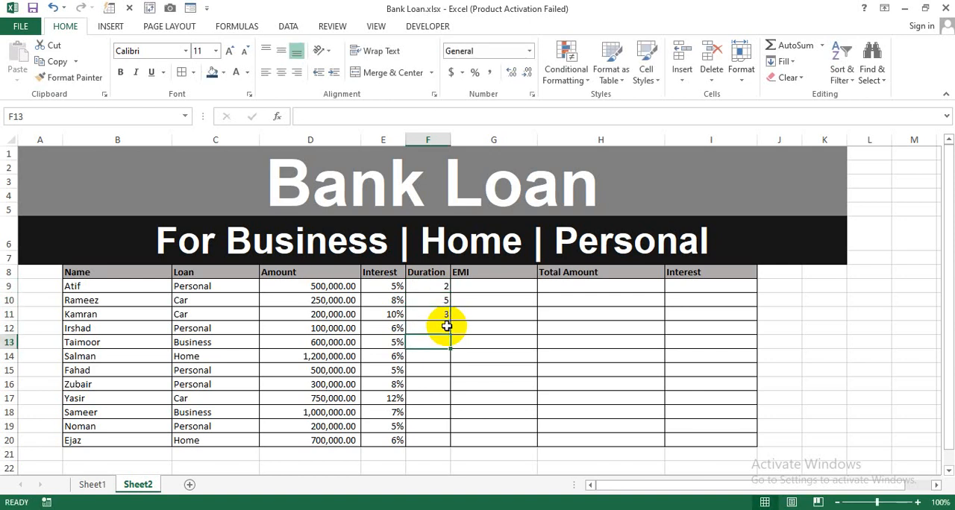
{"action": "type", "text": "2"}
{"action": "key", "text": "Return"}
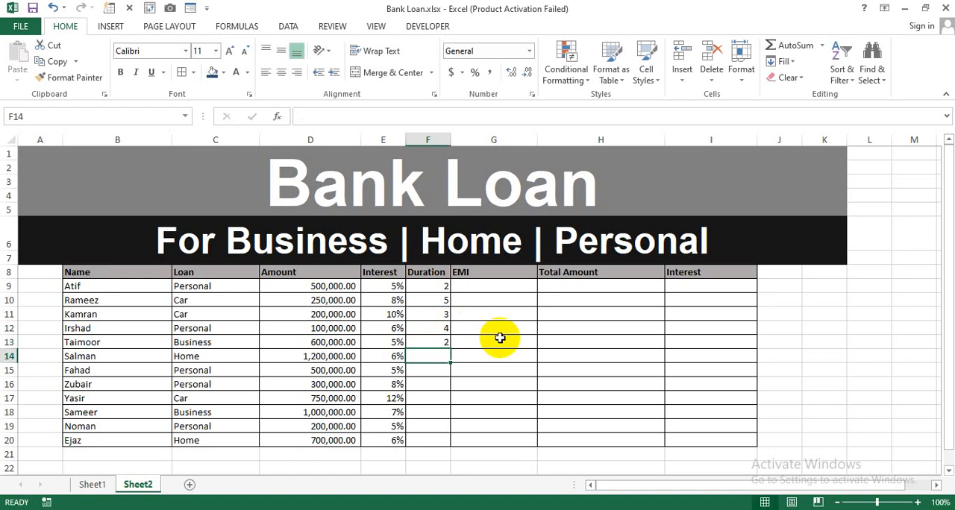
{"action": "type", "text": "8"}
{"action": "key", "text": "Return"}
Fill the remaining loan durations in F15:F20 with 9, 7, 5, 8, 6 and 7
{"action": "type", "text": "9"}
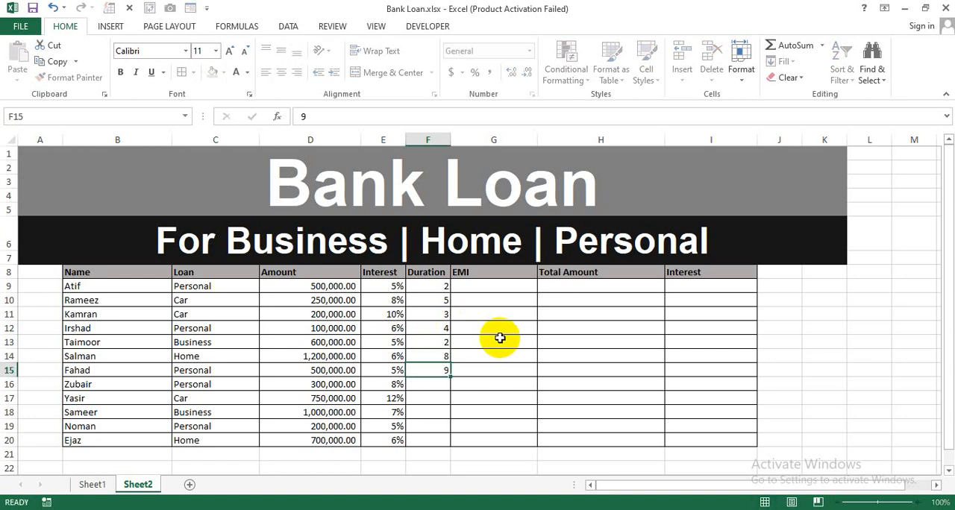
{"action": "key", "text": "Return"}
{"action": "type", "text": "7"}
{"action": "key", "text": "Return"}
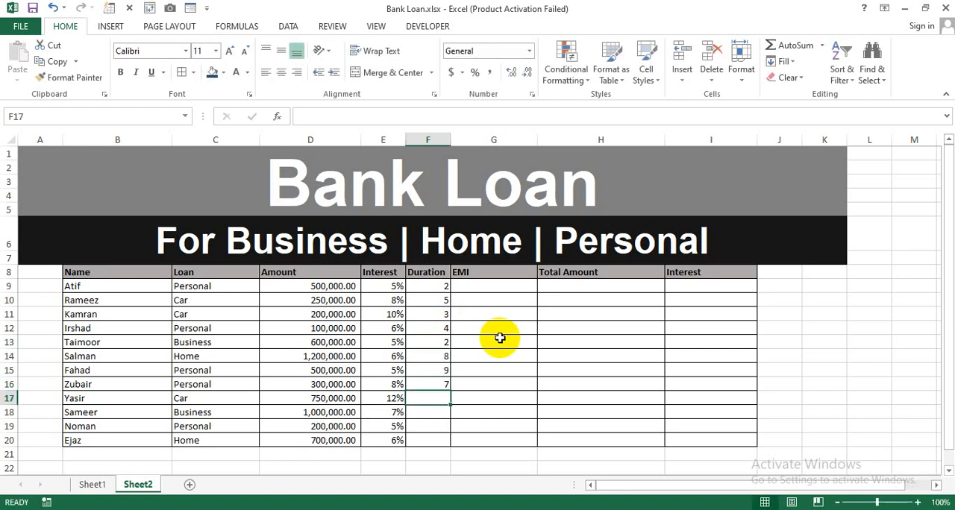
{"action": "type", "text": "5"}
{"action": "key", "text": "Return"}
{"action": "type", "text": "8"}
{"action": "key", "text": "Return"}
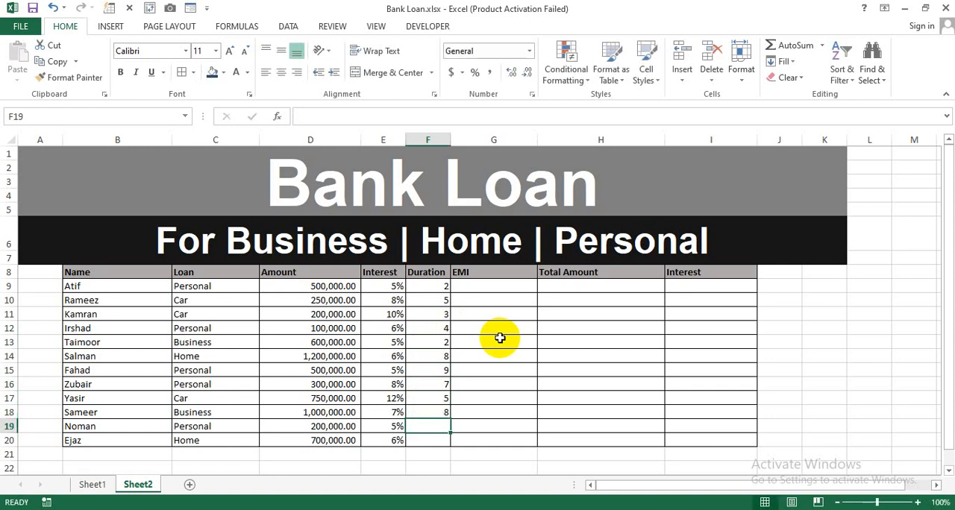
{"action": "type", "text": "6"}
{"action": "key", "text": "Return"}
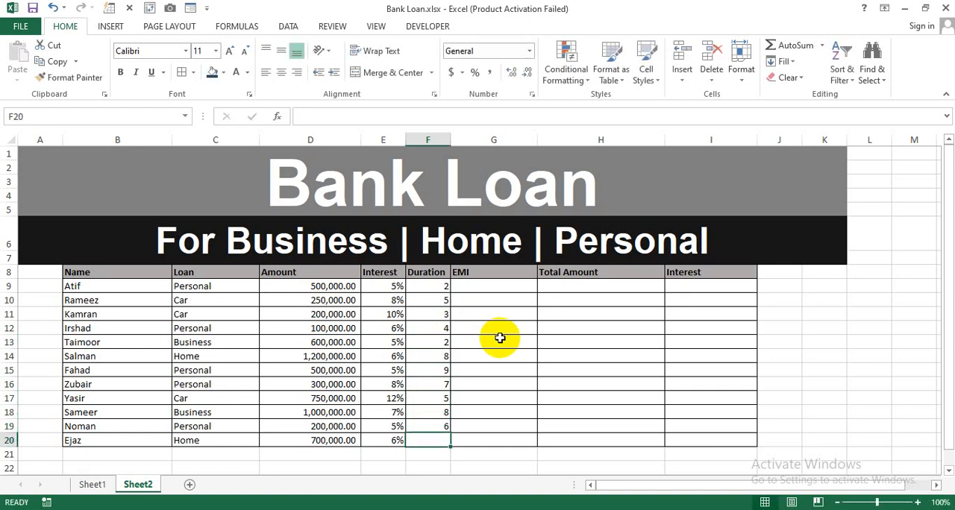
{"action": "type", "text": "7"}
{"action": "key", "text": "Return"}
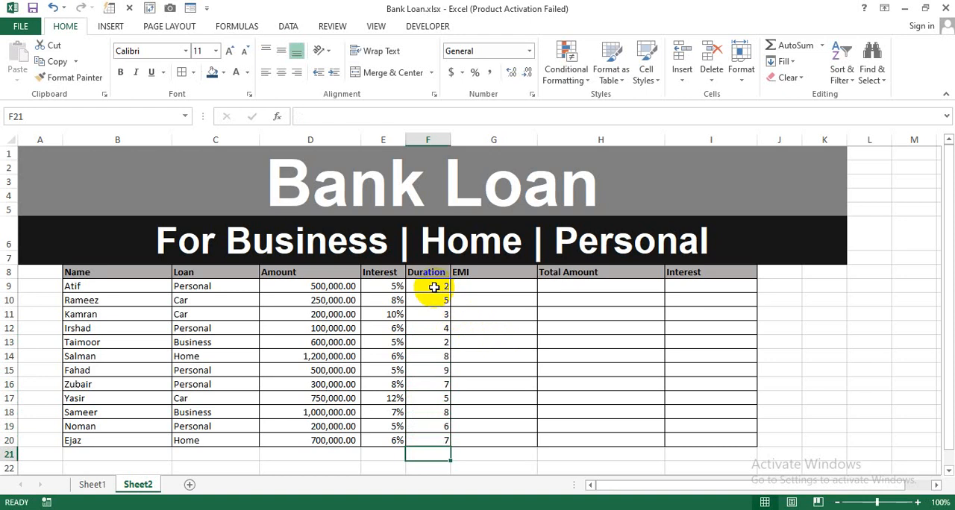
{"action": "left_click", "coordinate": [435, 288]}
{"action": "left_click_drag", "start_coordinate": [414, 283], "coordinate": [398, 309]}
Calculate the first borrower's EMI in G9 with the formula =PMT(E9/12,F9*12,D9)
{"action": "left_click", "coordinate": [477, 288]}
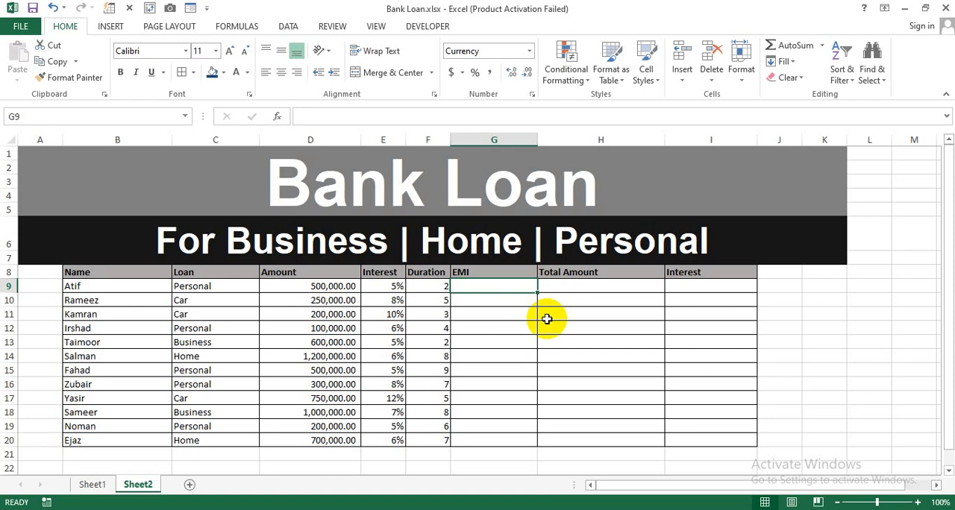
{"action": "type", "text": "="}
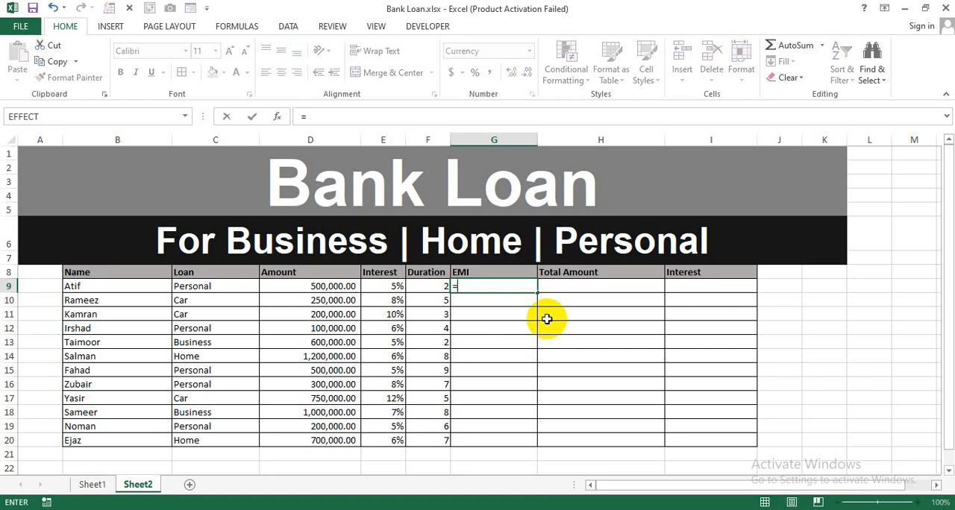
{"action": "type", "text": "pmt"}
{"action": "key", "text": "Tab"}
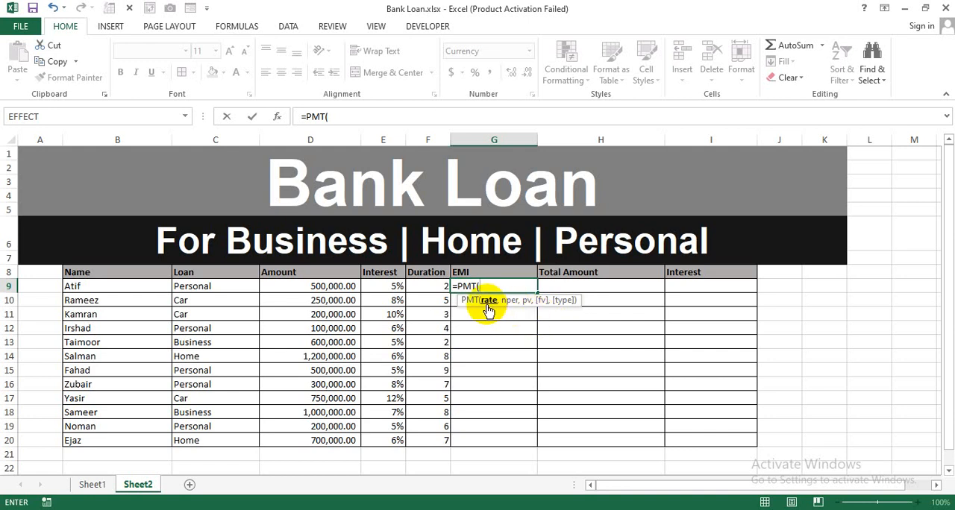
{"action": "left_click", "coordinate": [388, 287]}
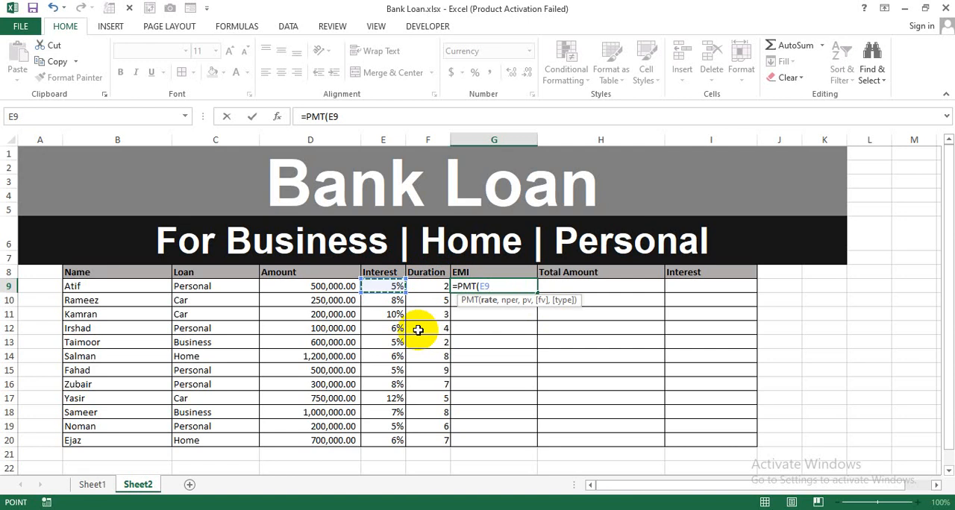
{"action": "type", "text": "/12"}
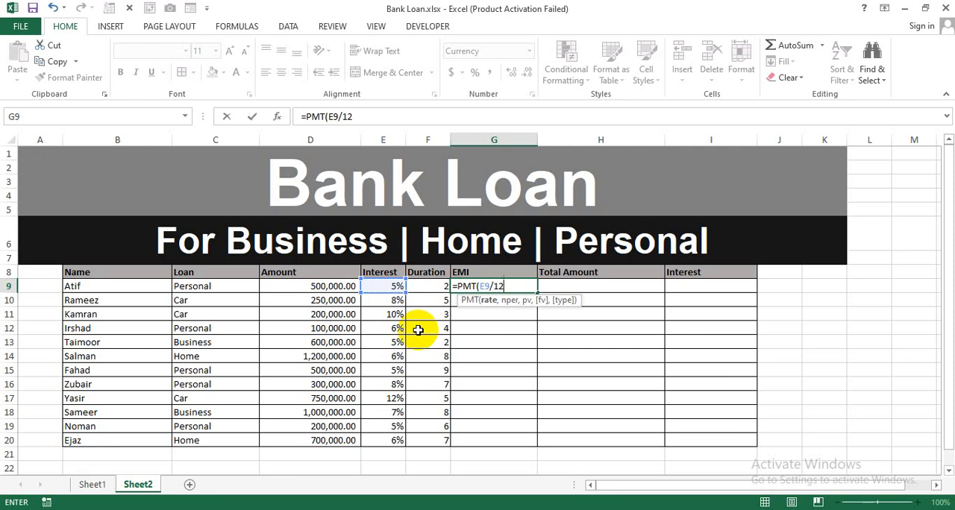
{"action": "type", "text": ","}
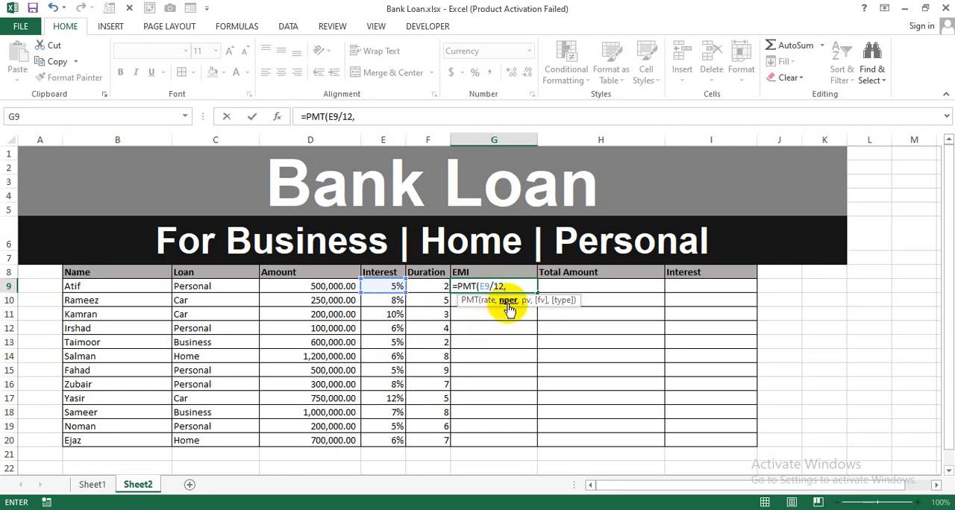
{"action": "left_click", "coordinate": [430, 290]}
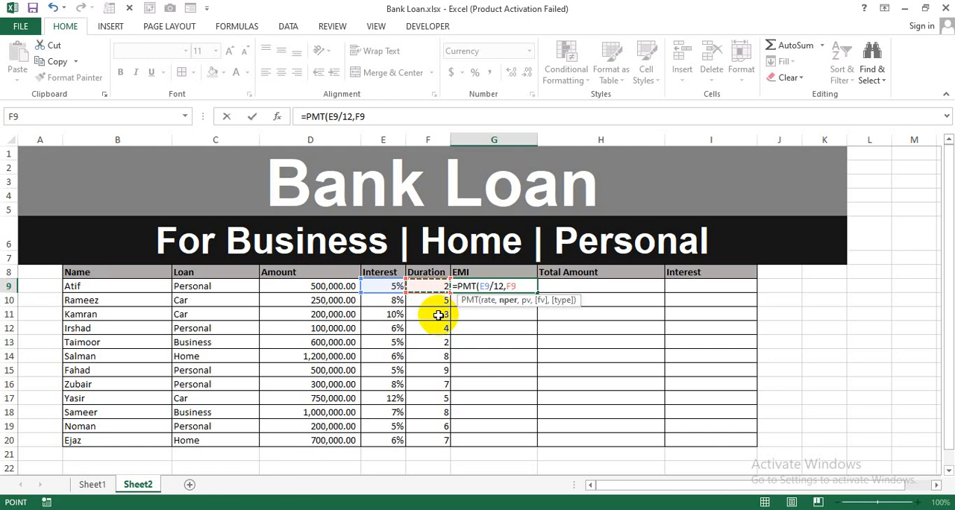
{"action": "type", "text": "*12"}
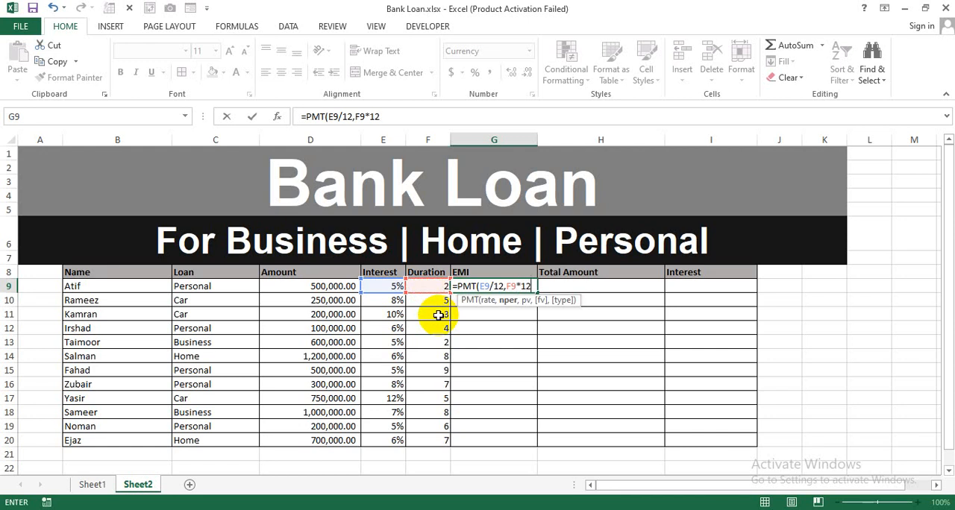
{"action": "type", "text": ","}
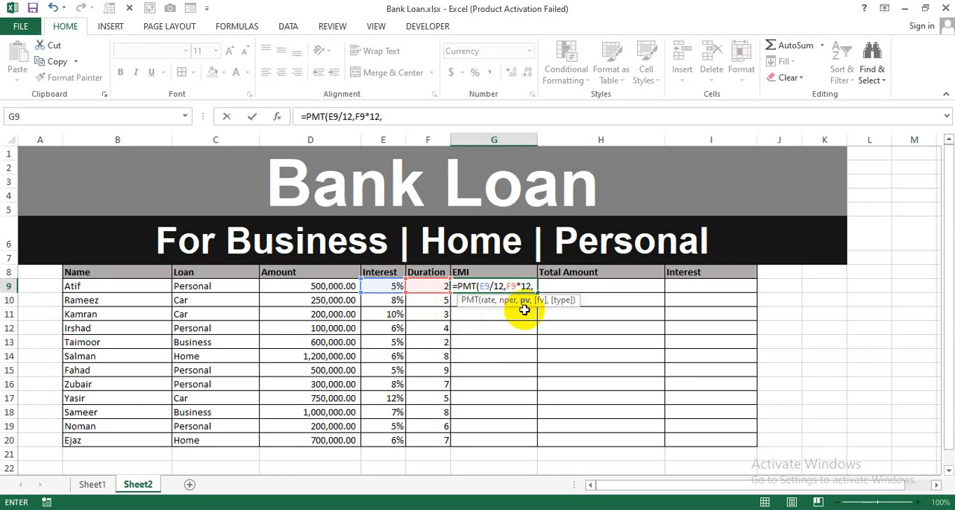
{"action": "left_click", "coordinate": [273, 288]}
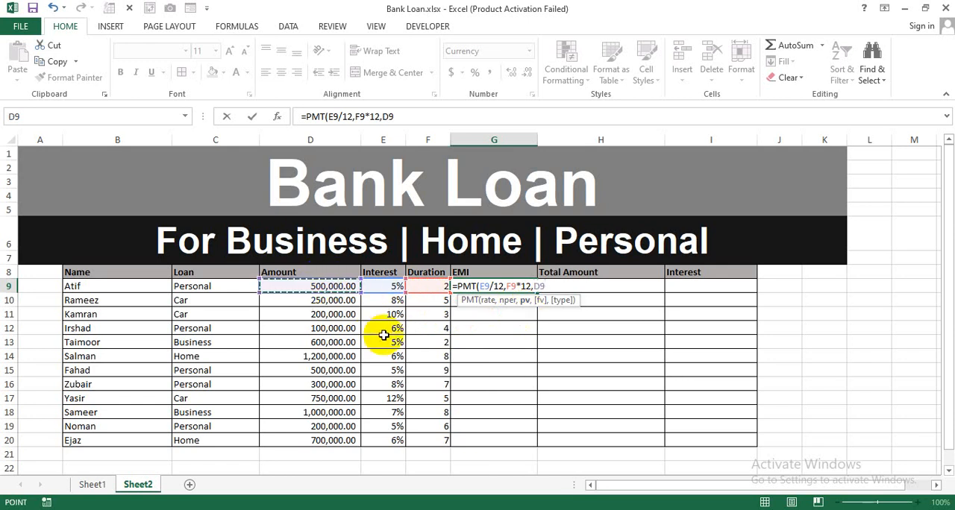
{"action": "type", "text": ")"}
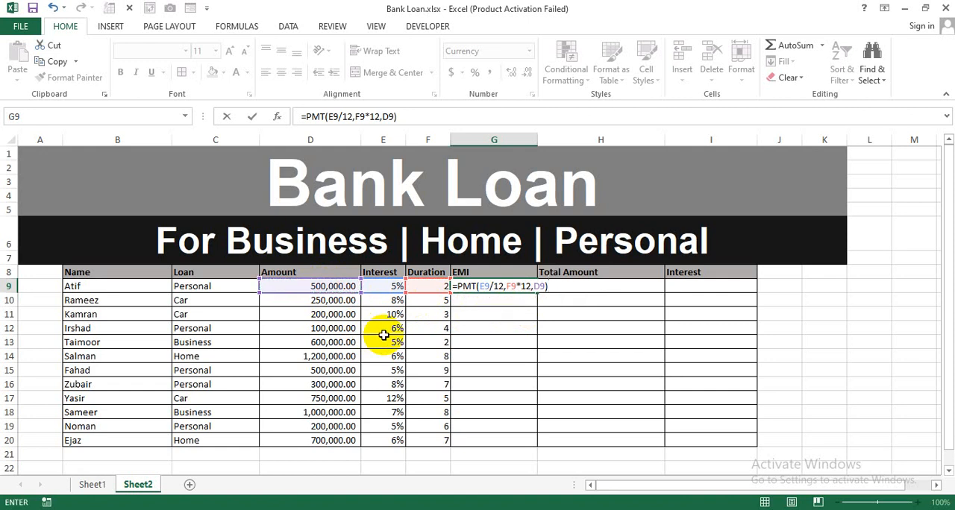
{"action": "key", "text": "Return"}
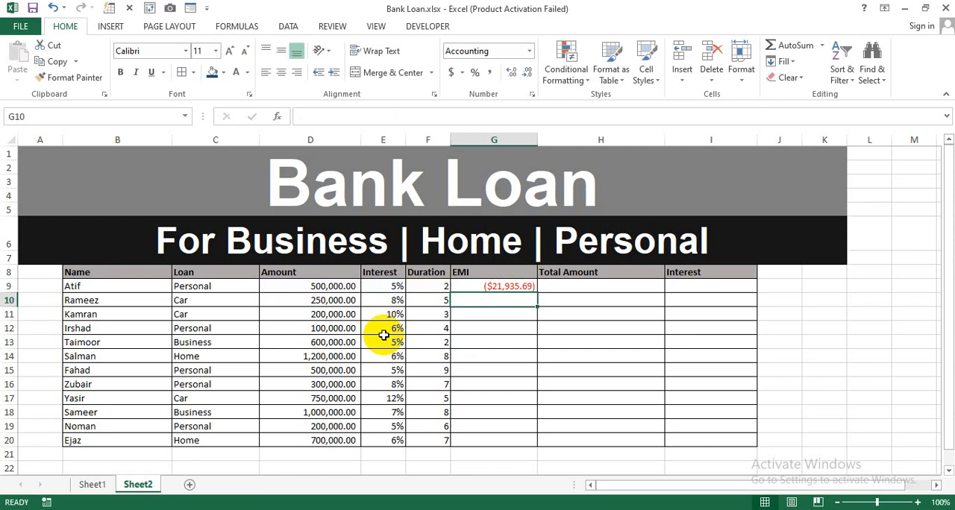
Put a minus sign before PMT in the G9 formula and copy the formula down through G20
{"action": "double_click", "coordinate": [505, 287]}
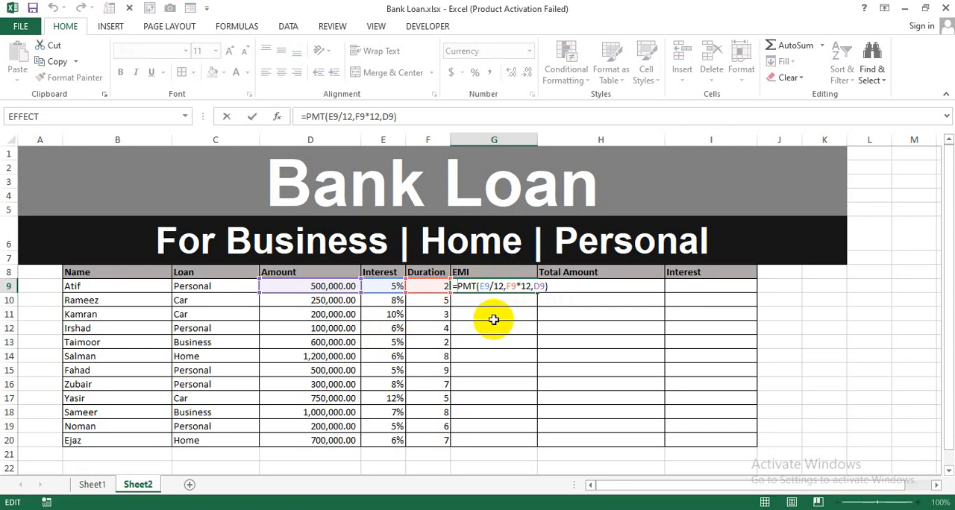
{"action": "type", "text": "-"}
{"action": "key", "text": "Return"}
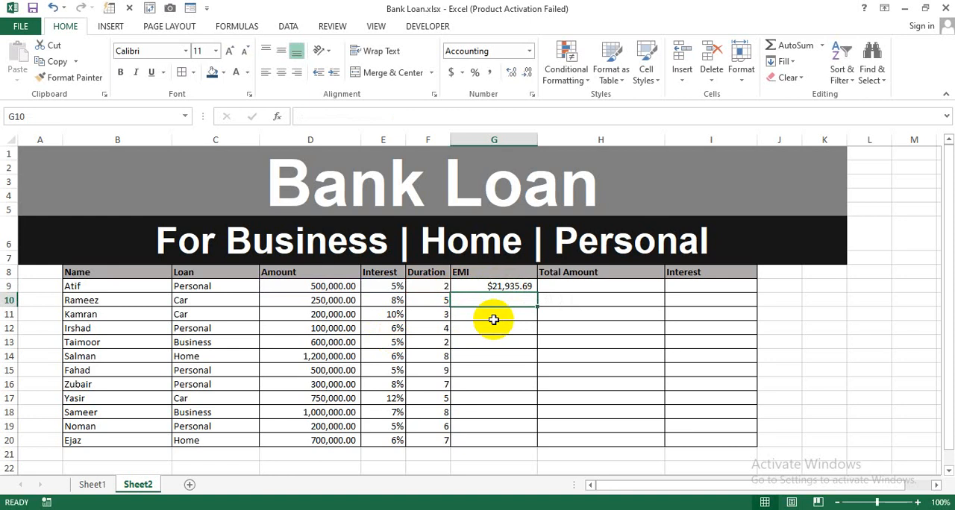
{"action": "left_click", "coordinate": [521, 289]}
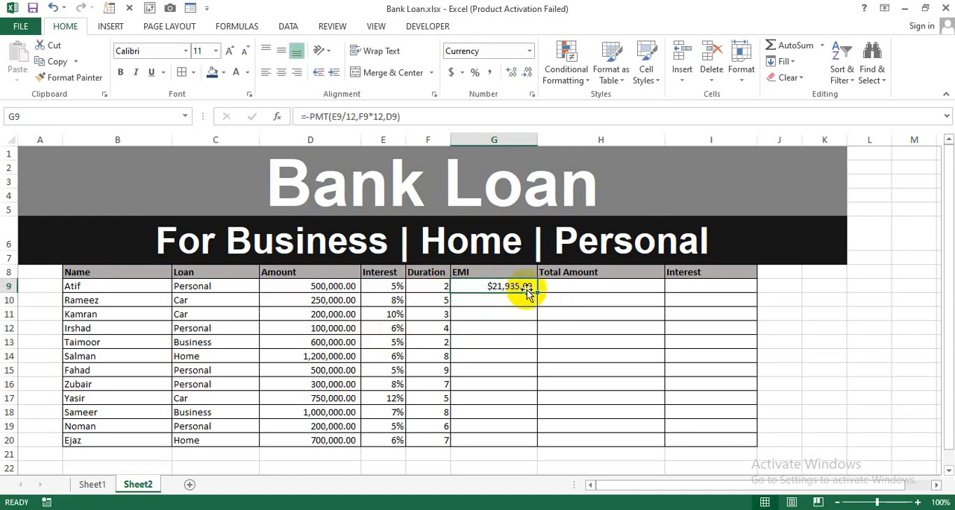
{"action": "left_click_drag", "start_coordinate": [535, 293], "coordinate": [523, 444]}
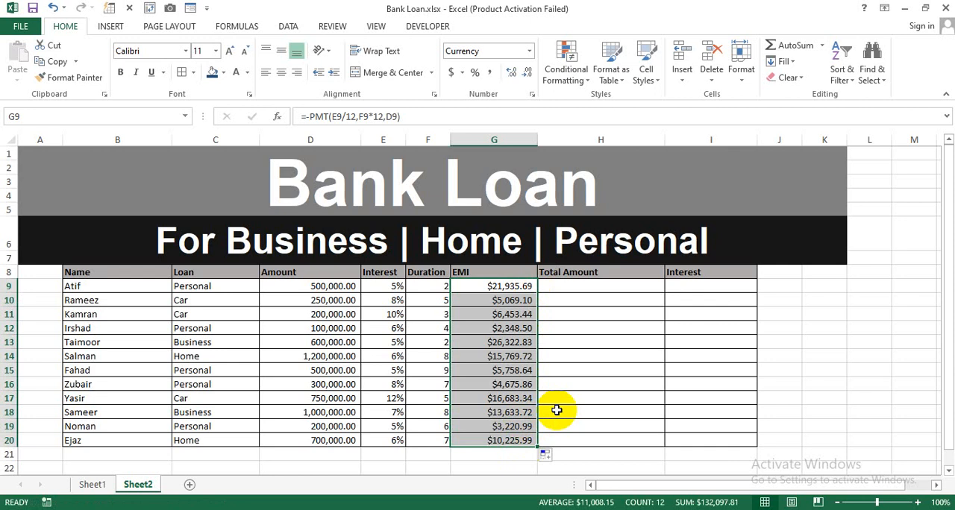
Check the cell references of the EMI formulas in G9 through G12
{"action": "left_click", "coordinate": [507, 329]}
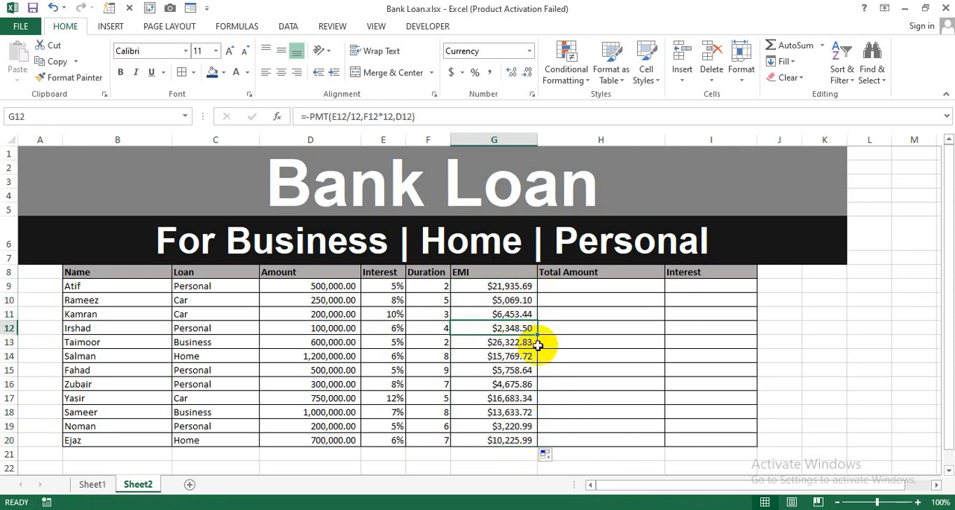
{"action": "key", "text": "Up"}
{"action": "key", "text": "Up"}
{"action": "key", "text": "Up"}
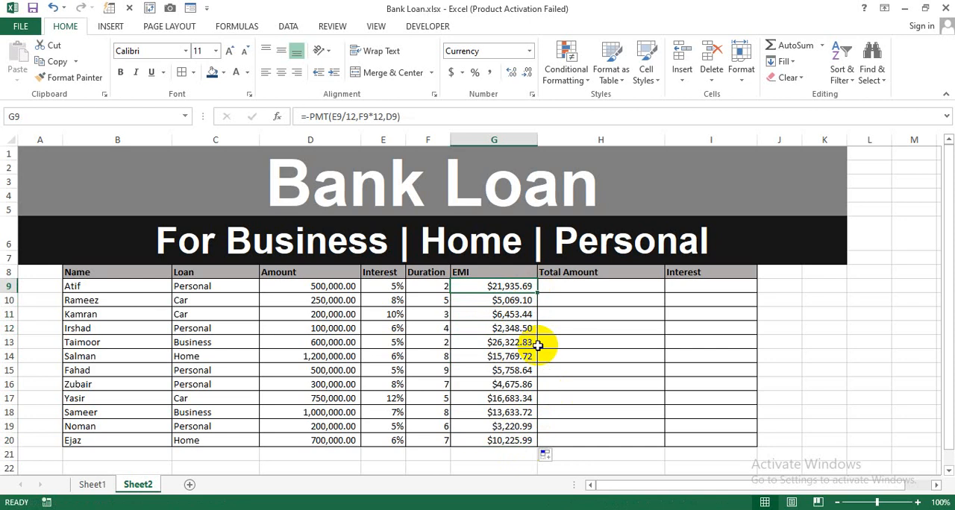
{"action": "key", "text": "Down"}
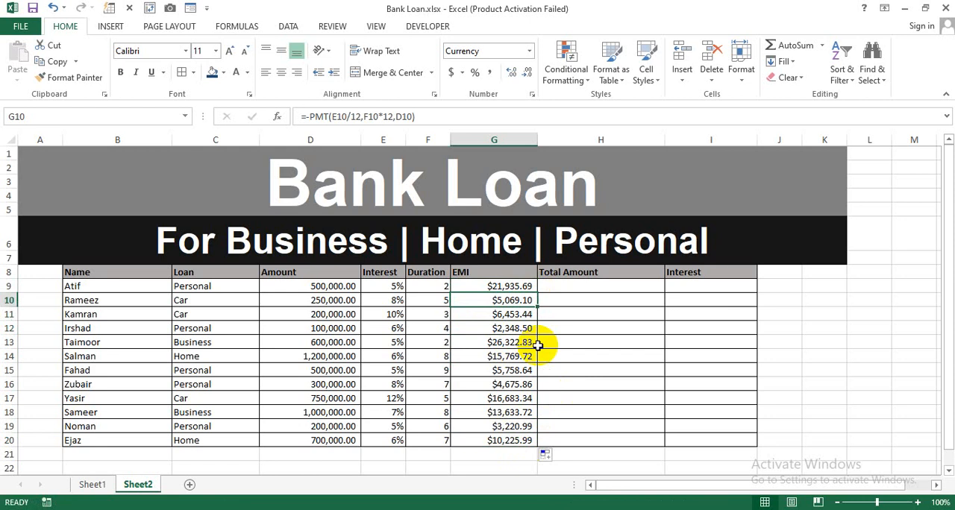
{"action": "key", "text": "Down"}
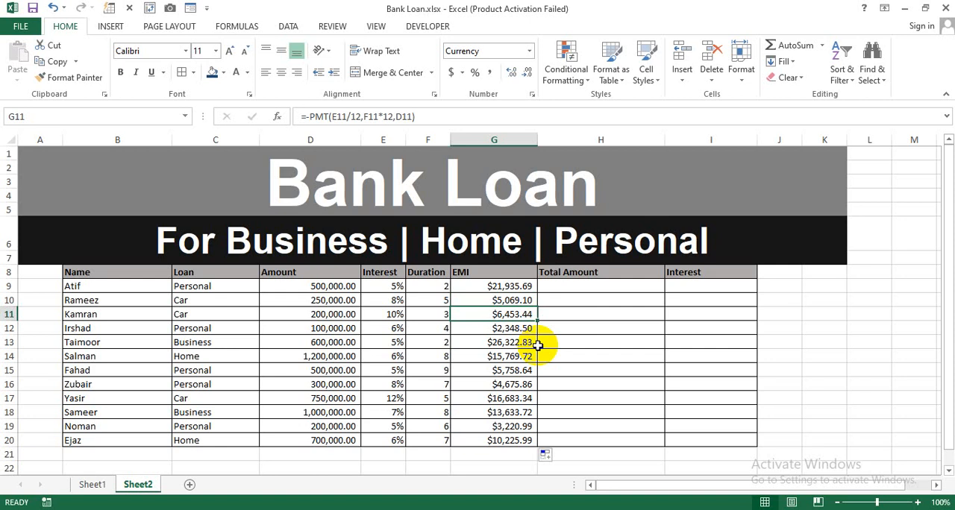
Format the EMI values in G9:G20 as Currency with the Rs Urdu symbol
{"action": "left_click", "coordinate": [478, 287]}
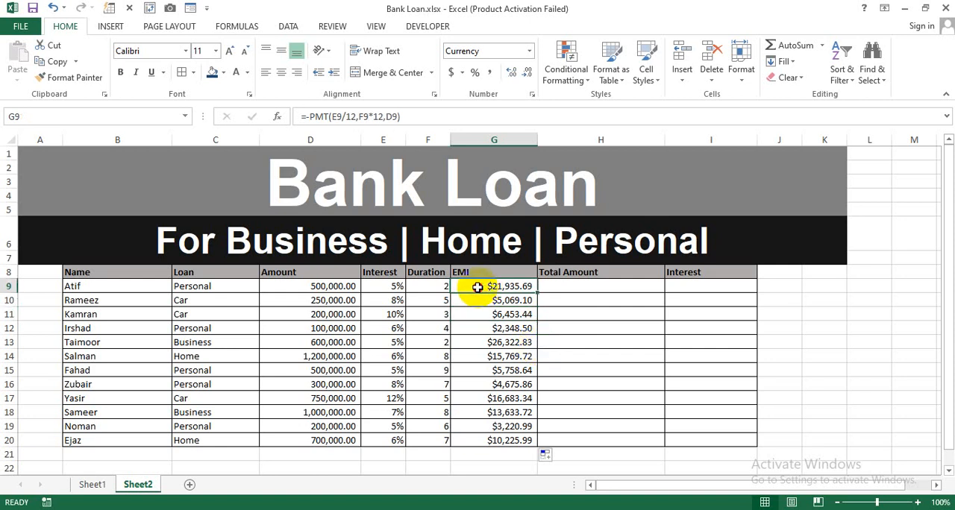
{"action": "left_click_drag", "start_coordinate": [478, 287], "coordinate": [473, 437]}
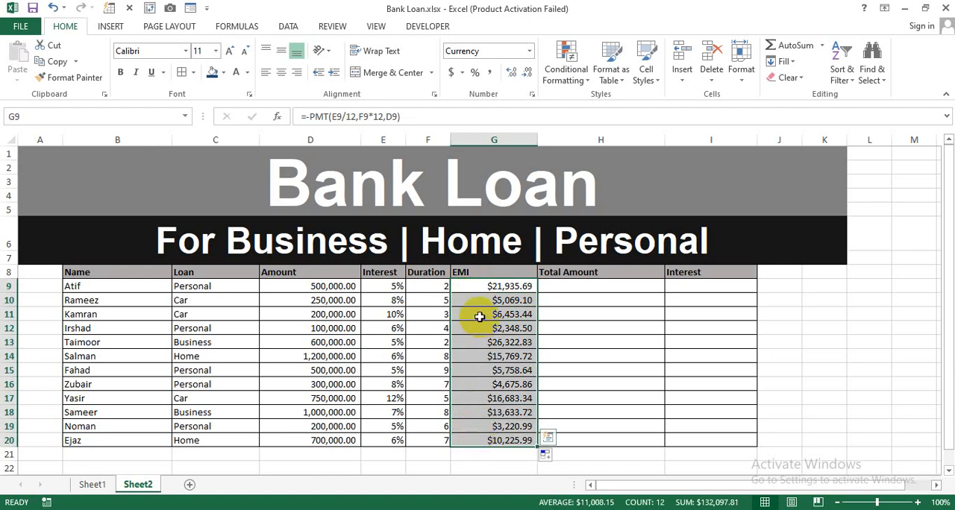
{"action": "left_click", "coordinate": [533, 97]}
{"action": "left_click", "coordinate": [424, 201]}
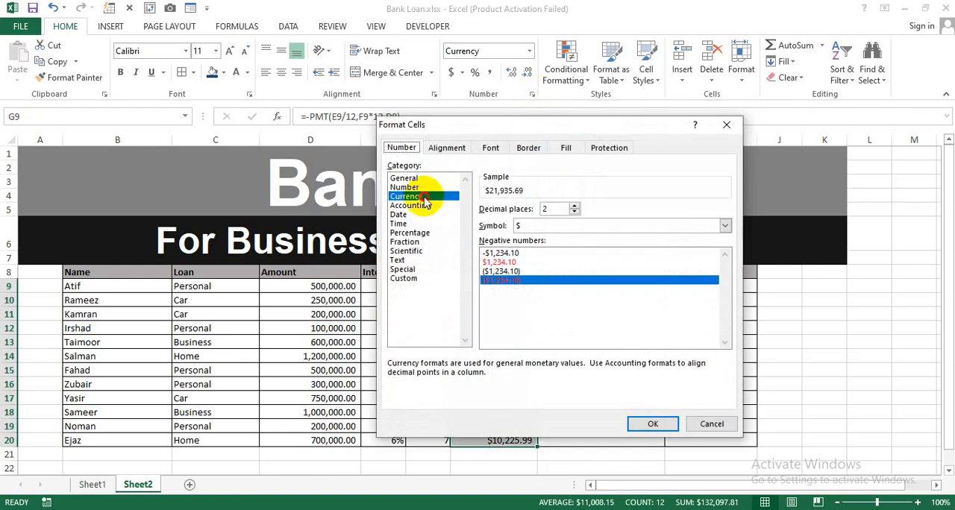
{"action": "left_click", "coordinate": [724, 225]}
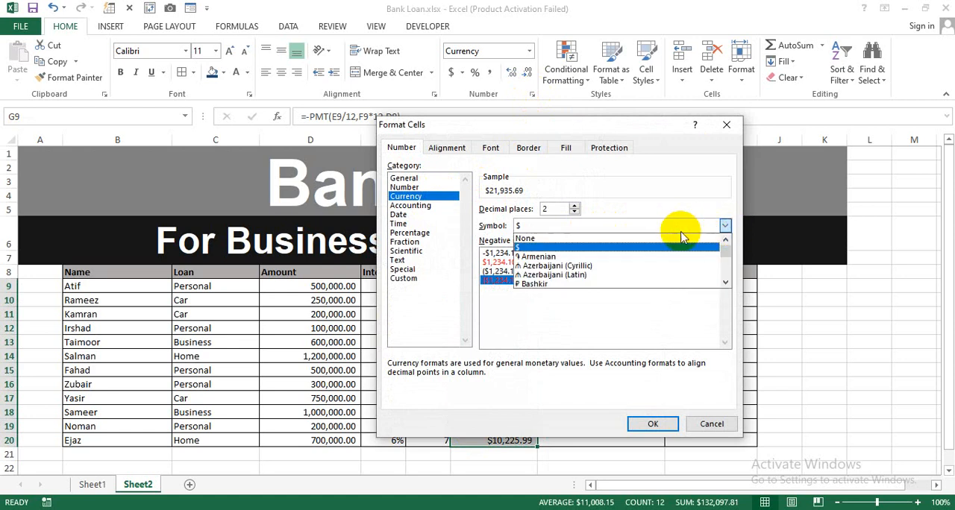
{"action": "scroll", "coordinate": [639, 264], "scroll_direction": "down", "scroll_amount": 2}
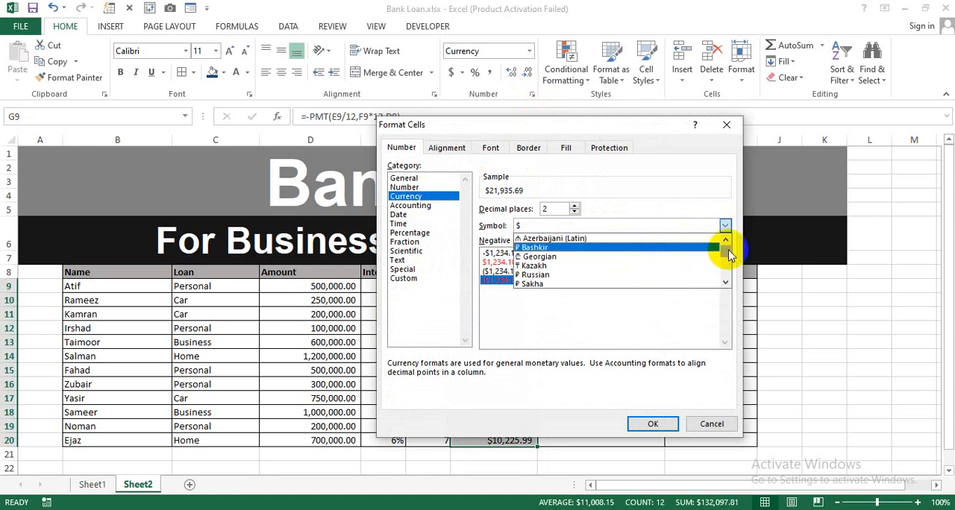
{"action": "left_click_drag", "start_coordinate": [729, 251], "coordinate": [727, 260]}
{"action": "scroll", "coordinate": [643, 266], "scroll_direction": "down", "scroll_amount": 2}
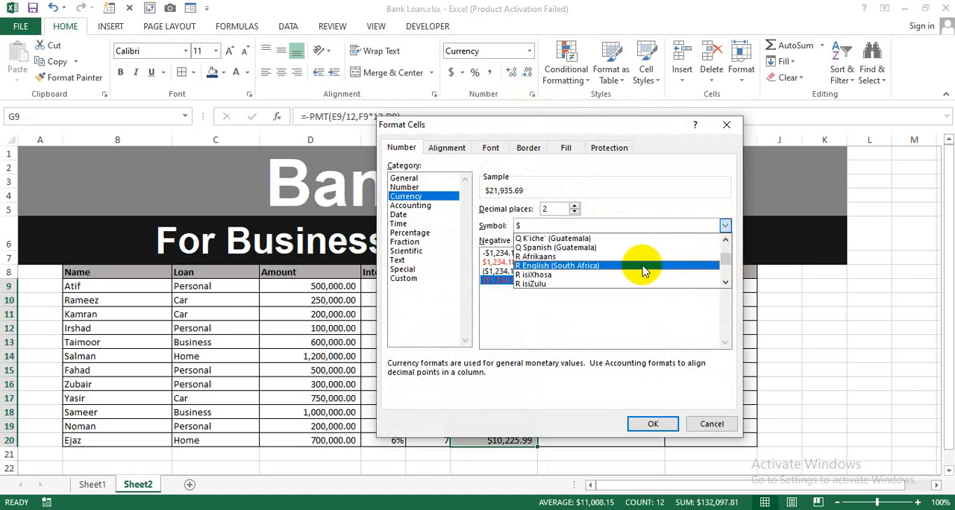
{"action": "scroll", "coordinate": [643, 271], "scroll_direction": "down", "scroll_amount": 5}
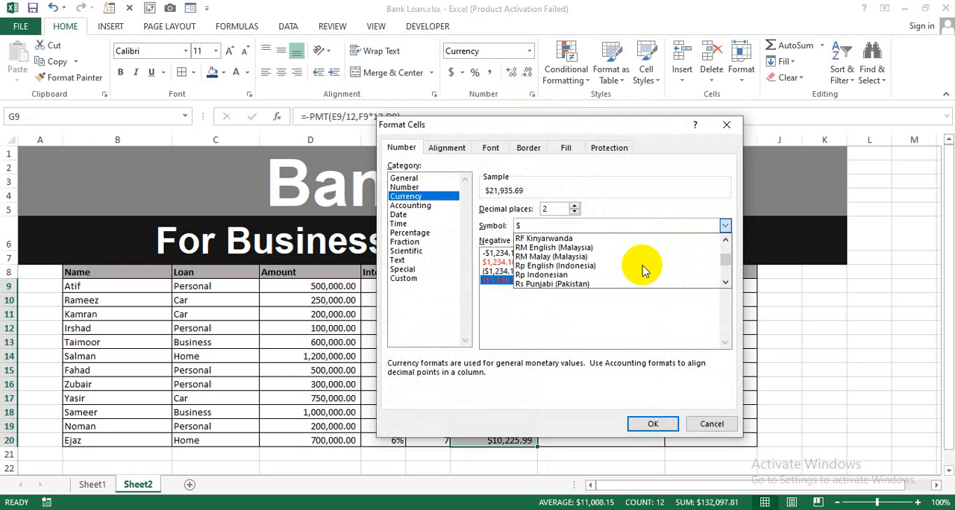
{"action": "scroll", "coordinate": [644, 270], "scroll_direction": "down", "scroll_amount": 3}
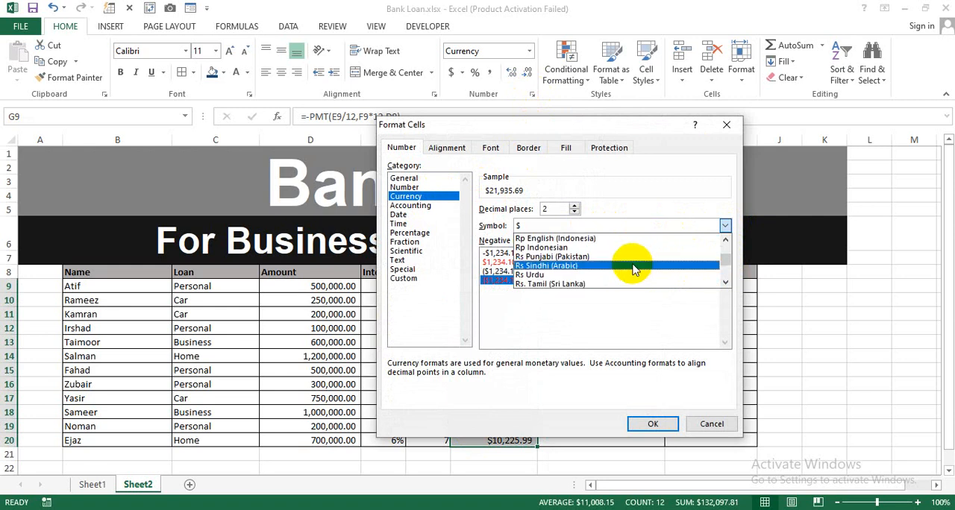
{"action": "left_click", "coordinate": [574, 274]}
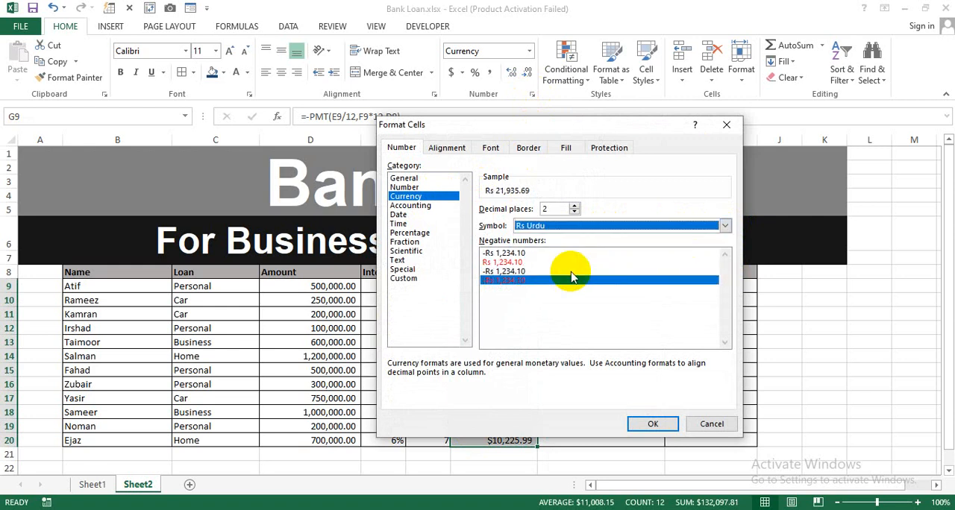
{"action": "left_click", "coordinate": [643, 425]}
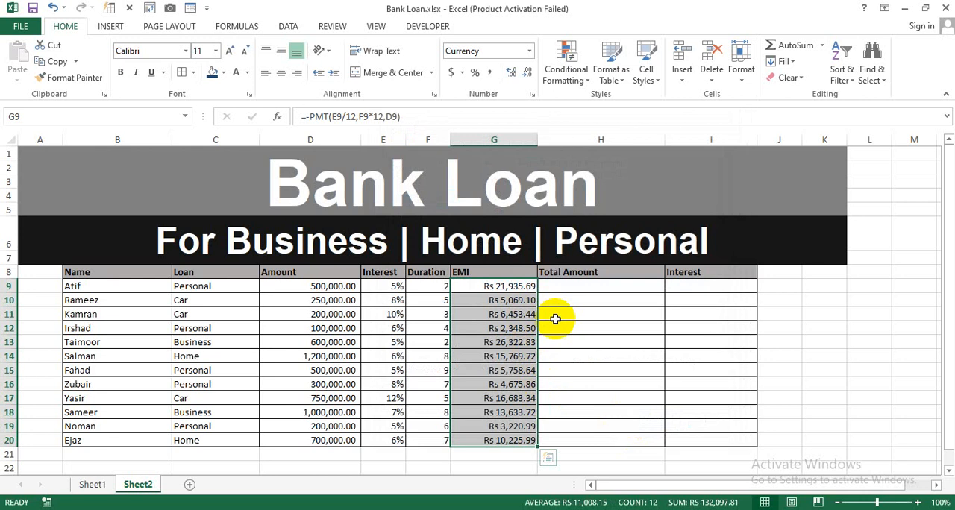
Calculate the first borrower's total amount in H9 with the formula =G9*F9*12 and copy it down through H20
{"action": "left_click", "coordinate": [571, 288]}
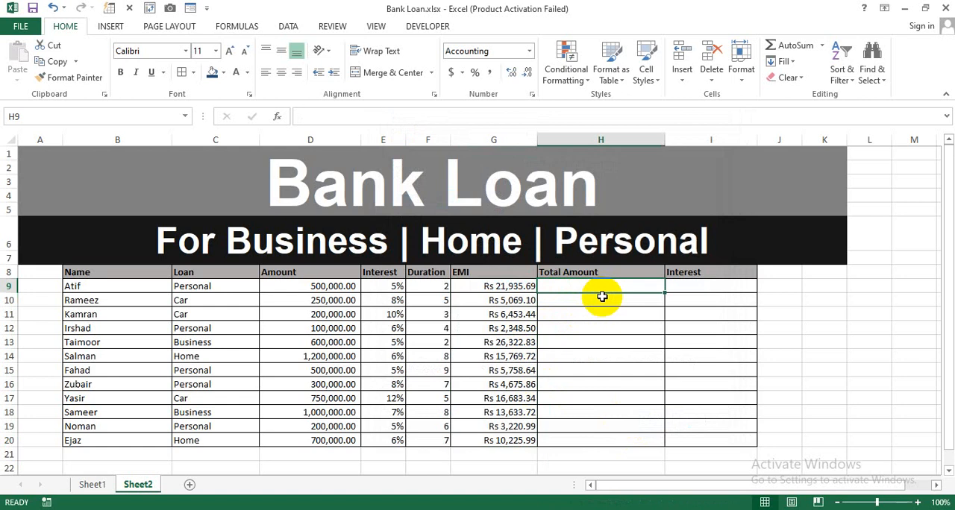
{"action": "left_click", "coordinate": [527, 286]}
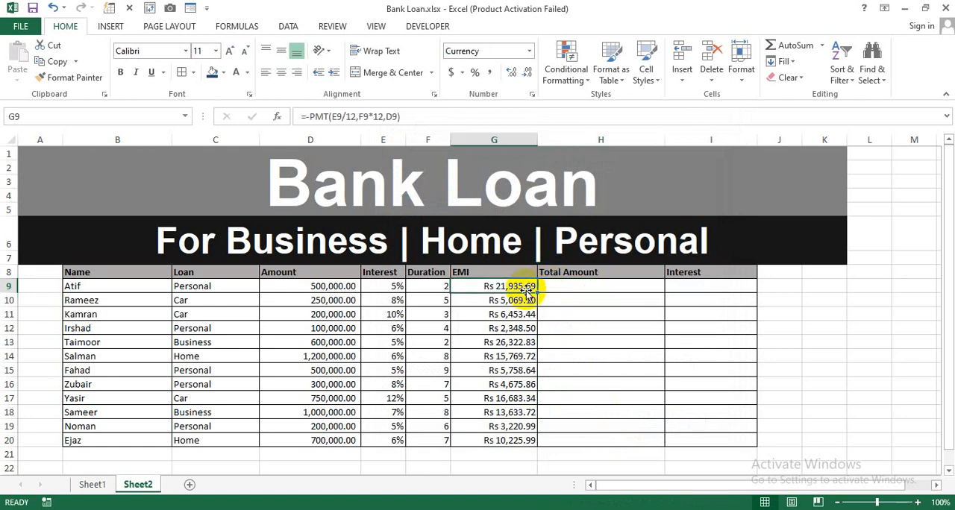
{"action": "left_click", "coordinate": [591, 289]}
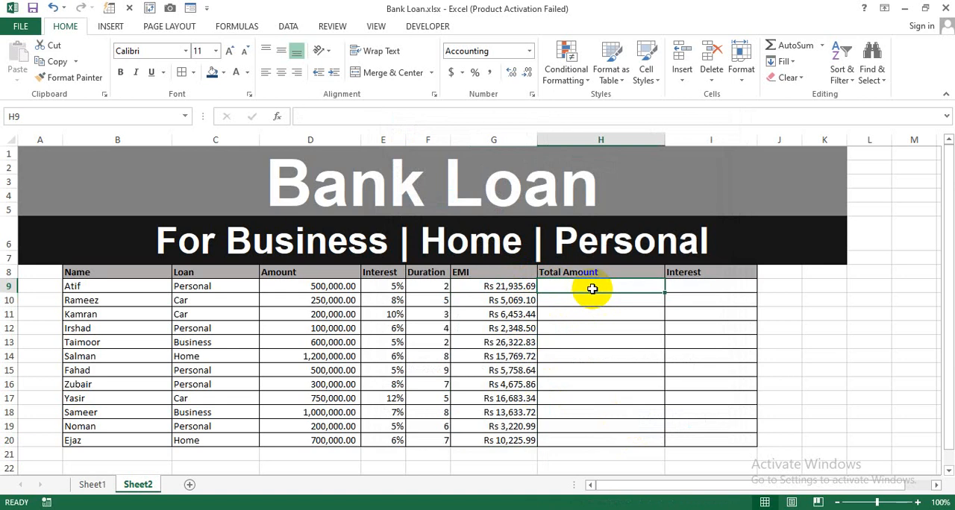
{"action": "type", "text": "="}
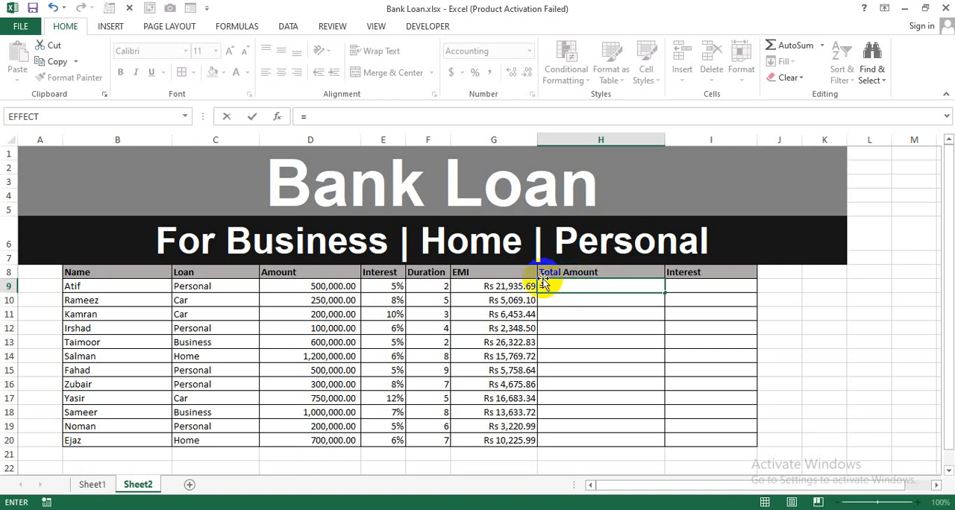
{"action": "left_click", "coordinate": [504, 286]}
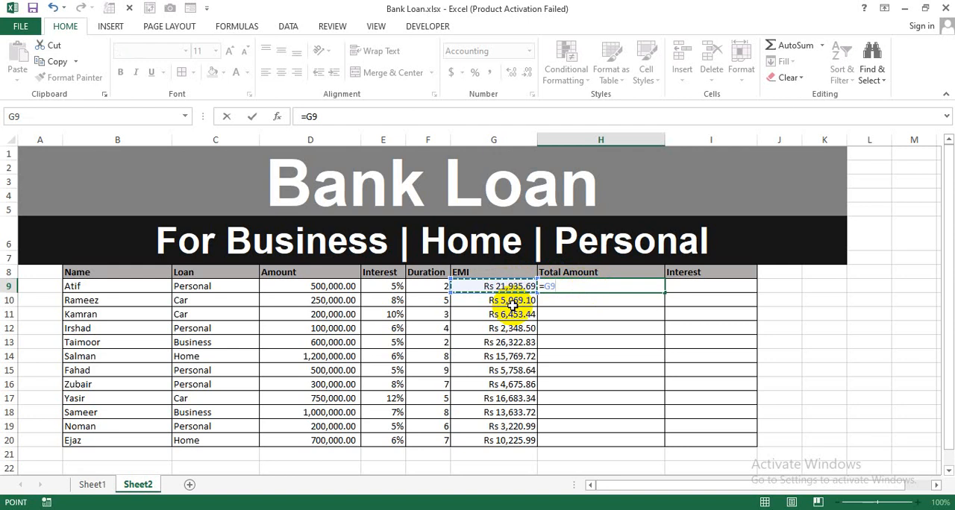
{"action": "type", "text": "*"}
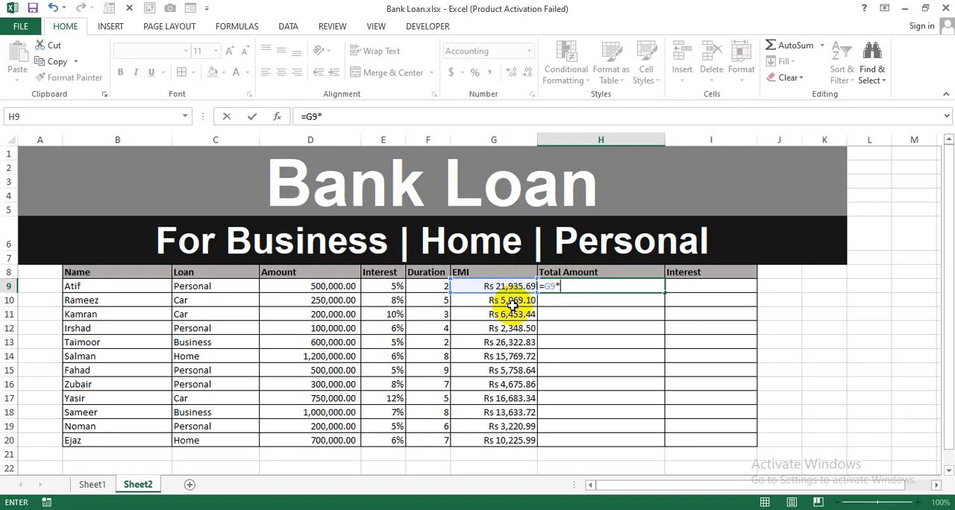
{"action": "left_click", "coordinate": [432, 289]}
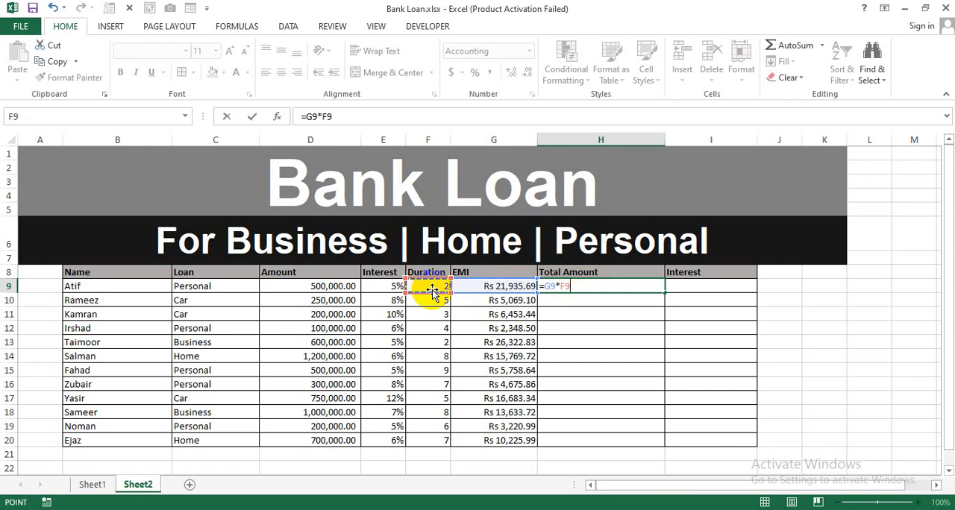
{"action": "type", "text": "*12"}
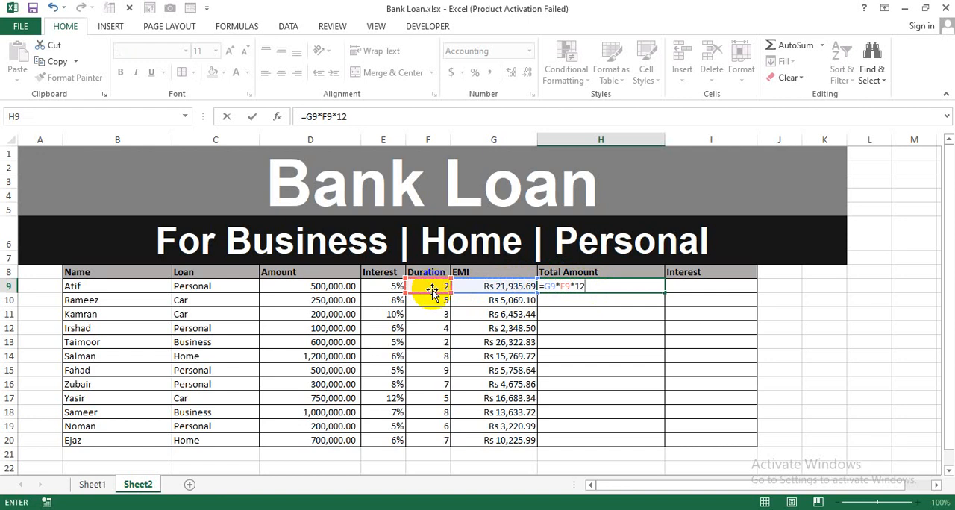
{"action": "key", "text": "Return"}
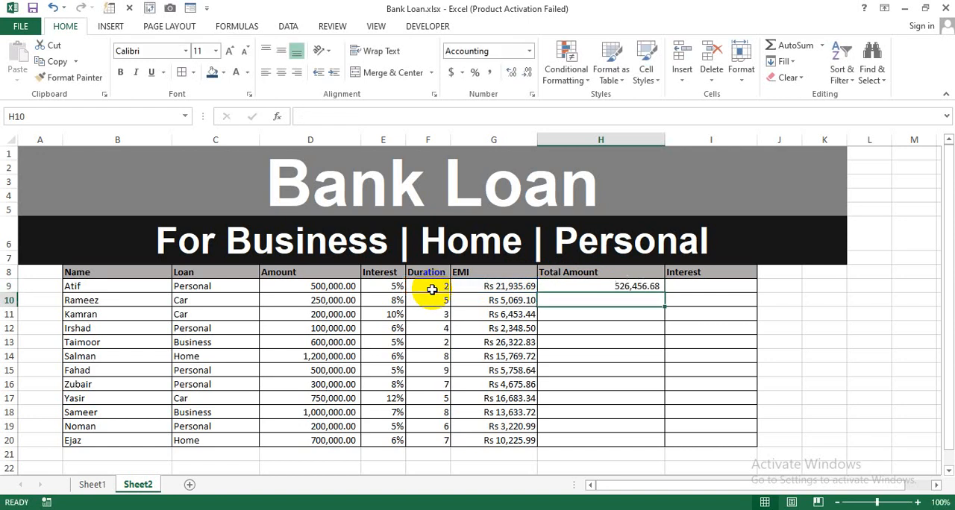
{"action": "left_click", "coordinate": [580, 287]}
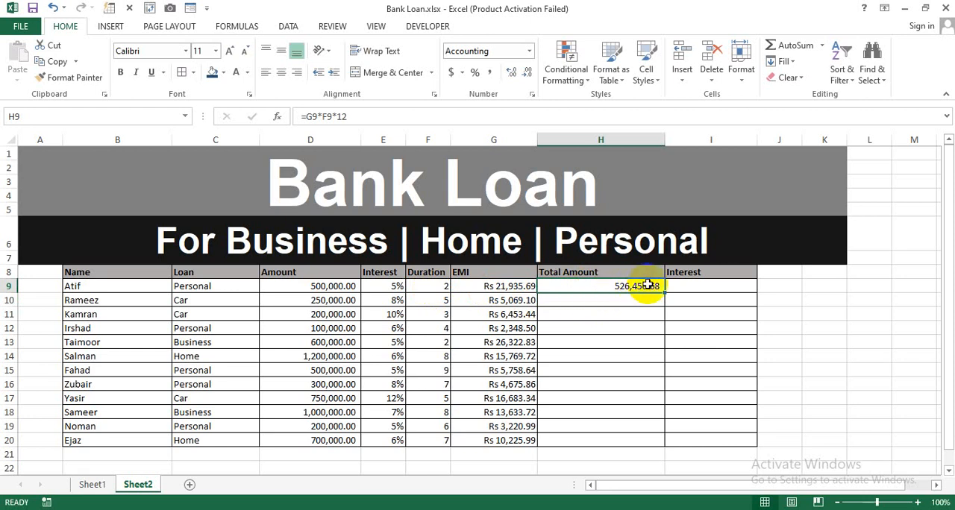
{"action": "left_click_drag", "start_coordinate": [664, 293], "coordinate": [644, 445]}
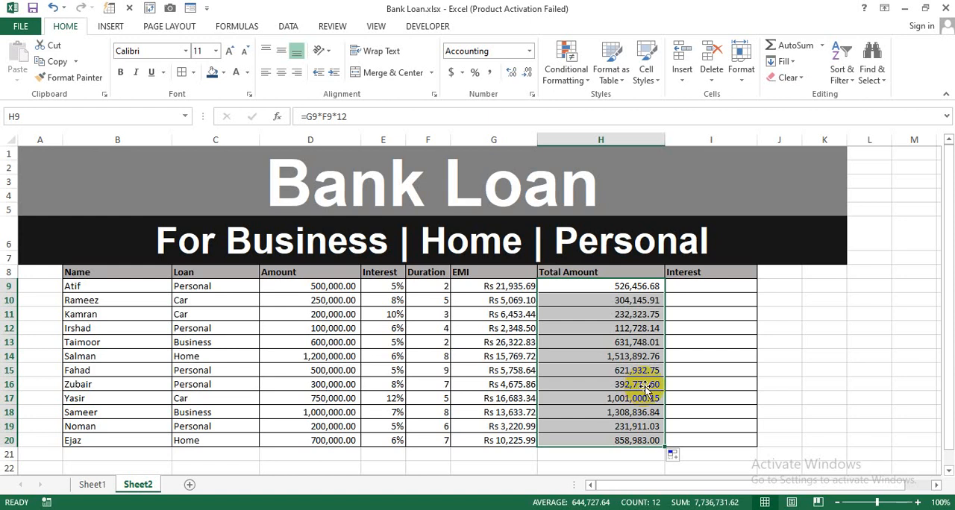
Calculate the first borrower's interest amount in I9 with the formula =H9-D9
{"action": "left_click", "coordinate": [711, 292]}
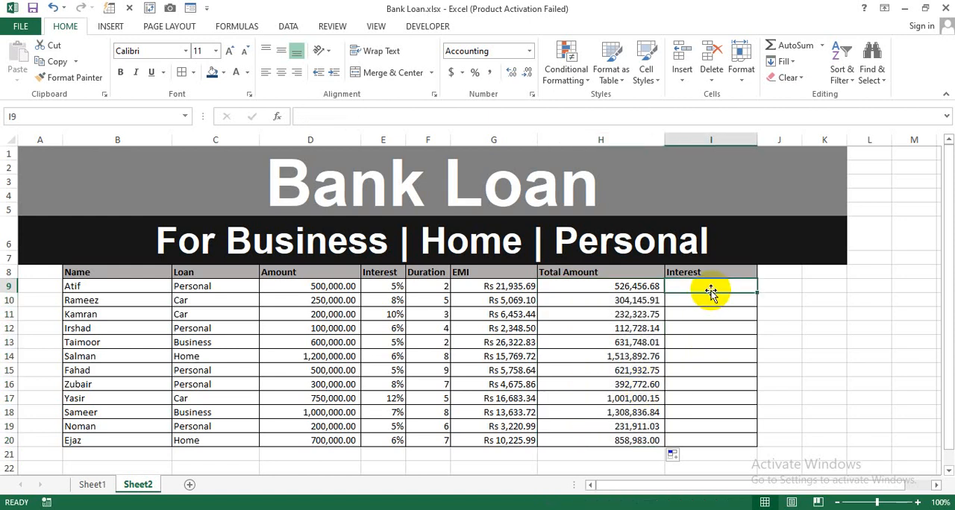
{"action": "type", "text": "="}
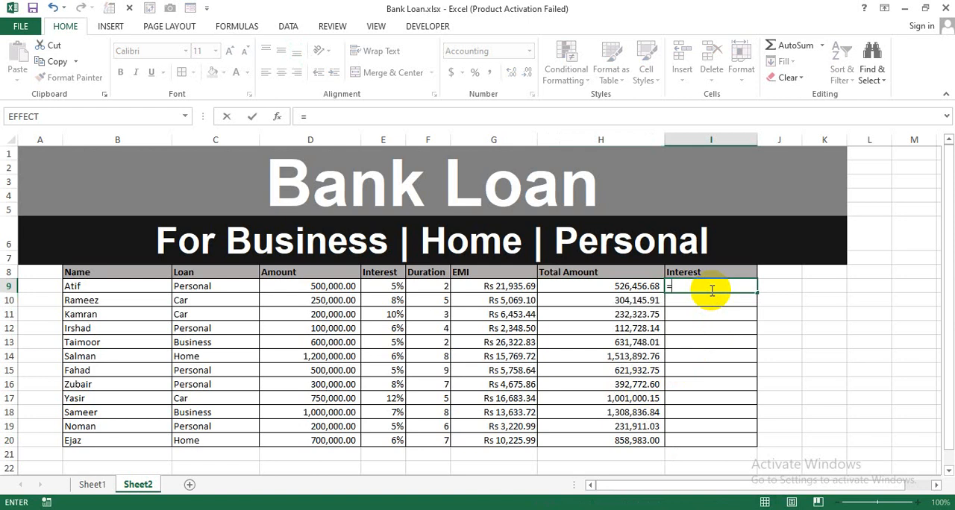
{"action": "left_click", "coordinate": [645, 291]}
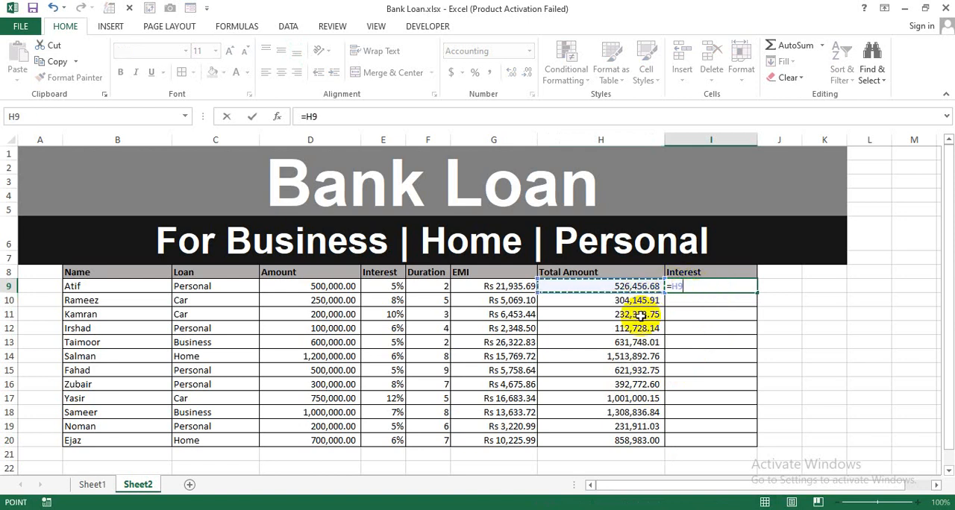
{"action": "type", "text": "-"}
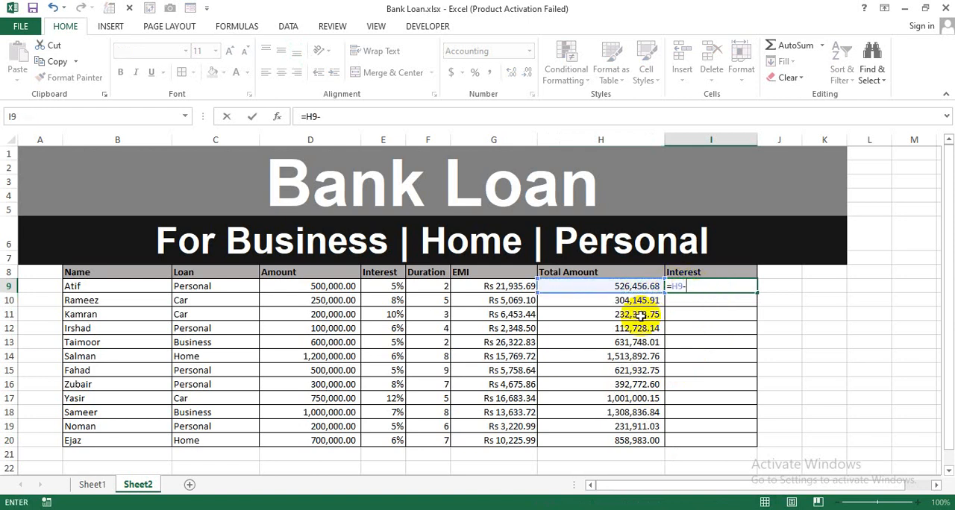
{"action": "left_click", "coordinate": [335, 289]}
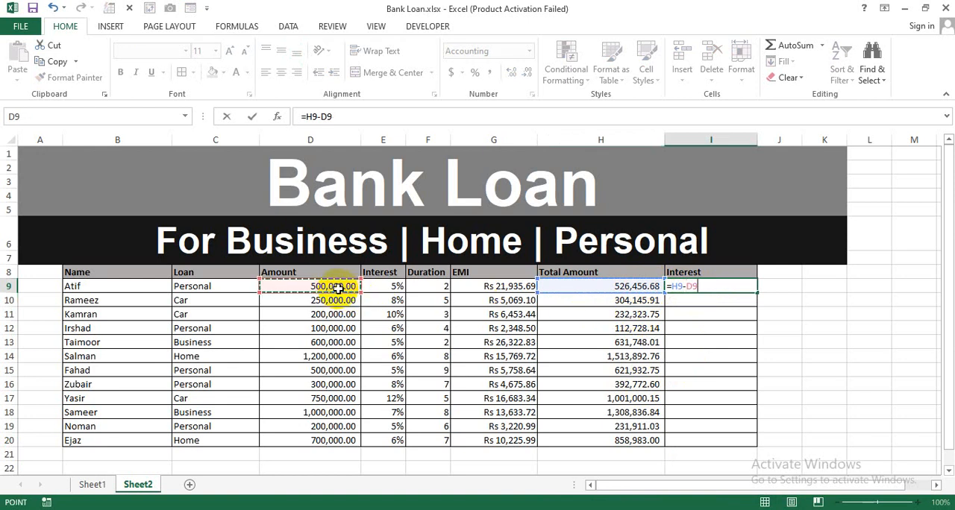
{"action": "key", "text": "Return"}
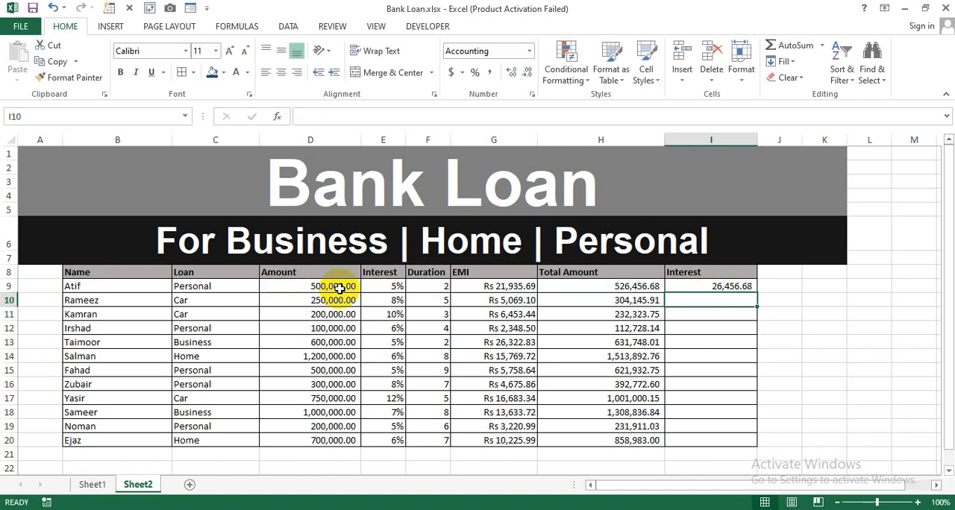
Review the row 9 amounts and formulas, and copy the interest formula from I9 down through I20
{"action": "left_click", "coordinate": [340, 288]}
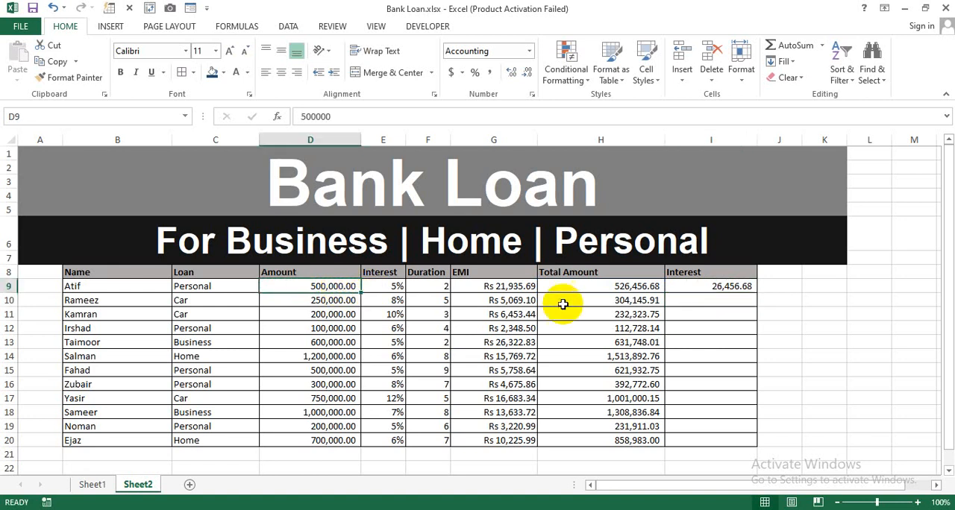
{"action": "left_click", "coordinate": [580, 289]}
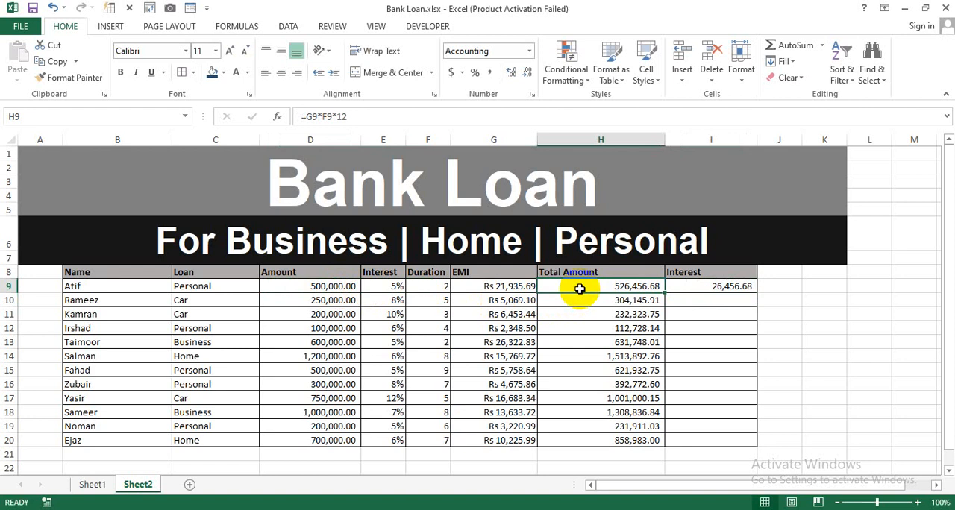
{"action": "left_click", "coordinate": [699, 287]}
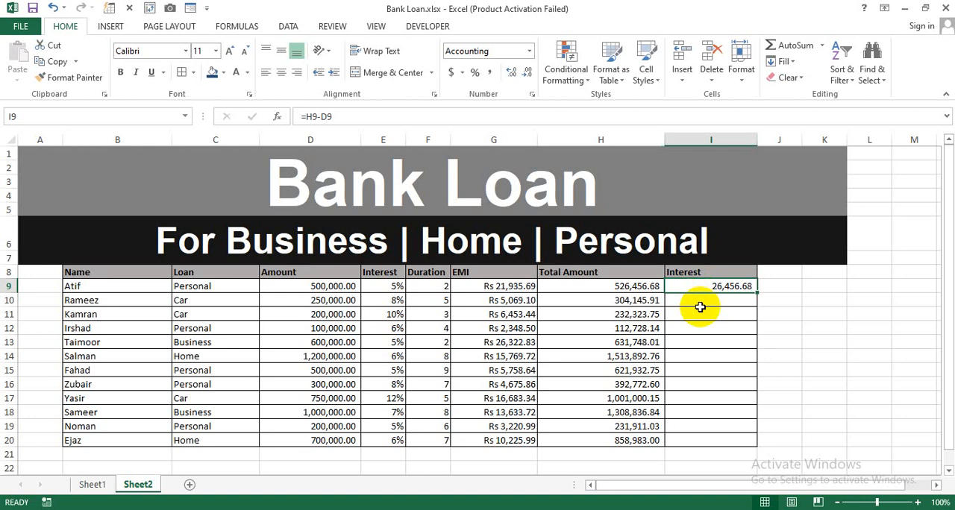
{"action": "left_click", "coordinate": [523, 287]}
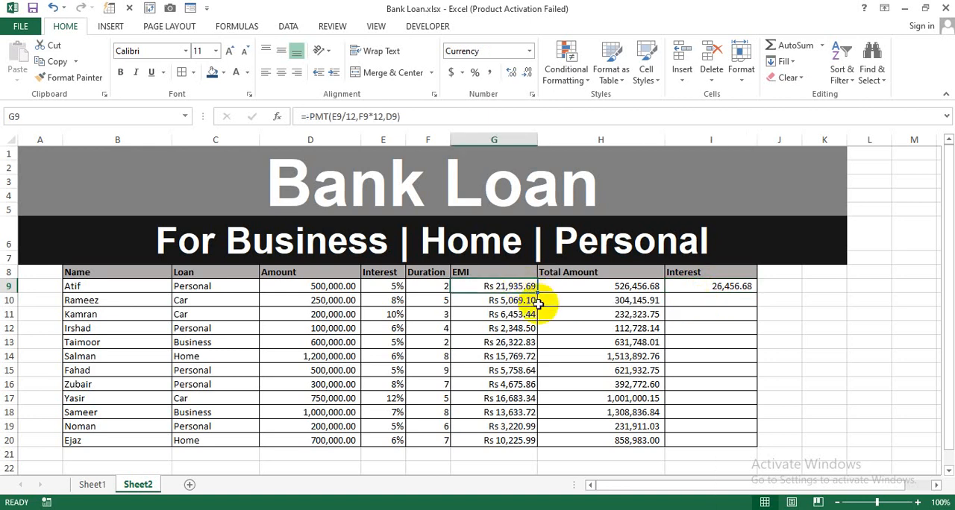
{"action": "left_click", "coordinate": [722, 288]}
{"action": "left_click_drag", "start_coordinate": [757, 292], "coordinate": [743, 445]}
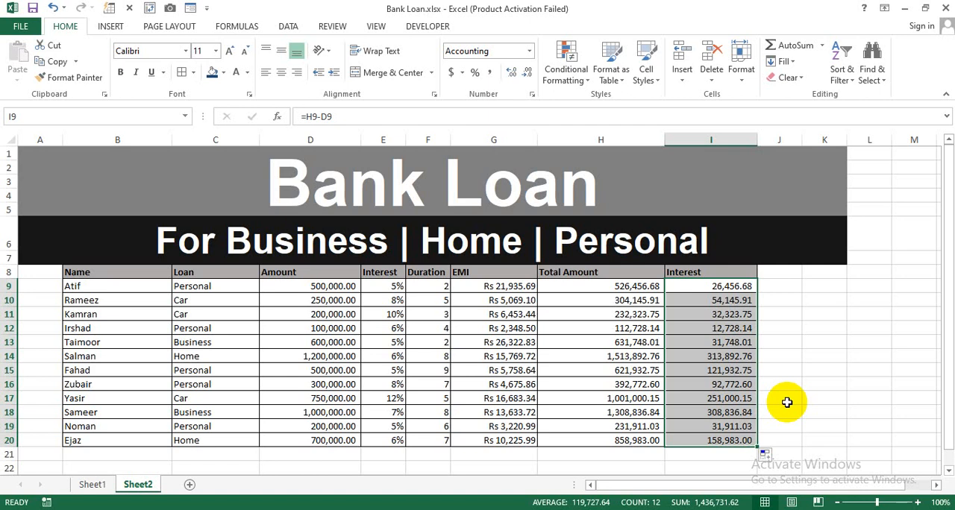
{"action": "left_click", "coordinate": [807, 401]}
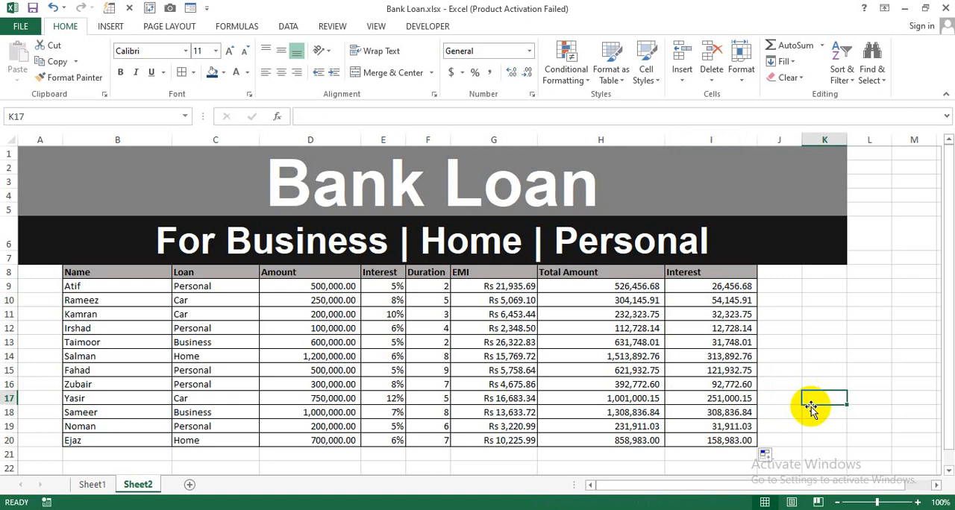